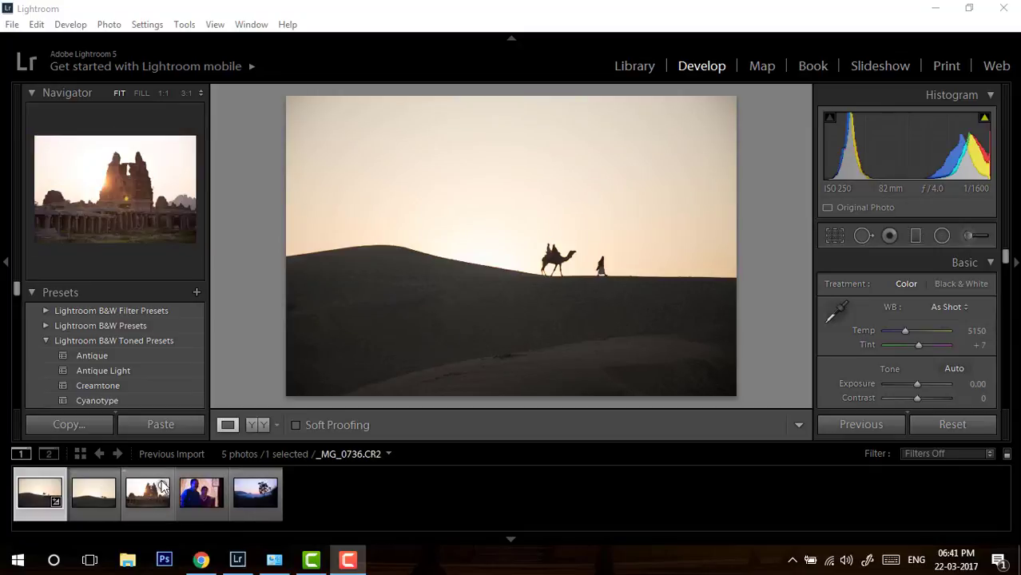
# Keep the As Shot white balance and show the file name, date and size overlay.
pyautogui.click(946, 310)
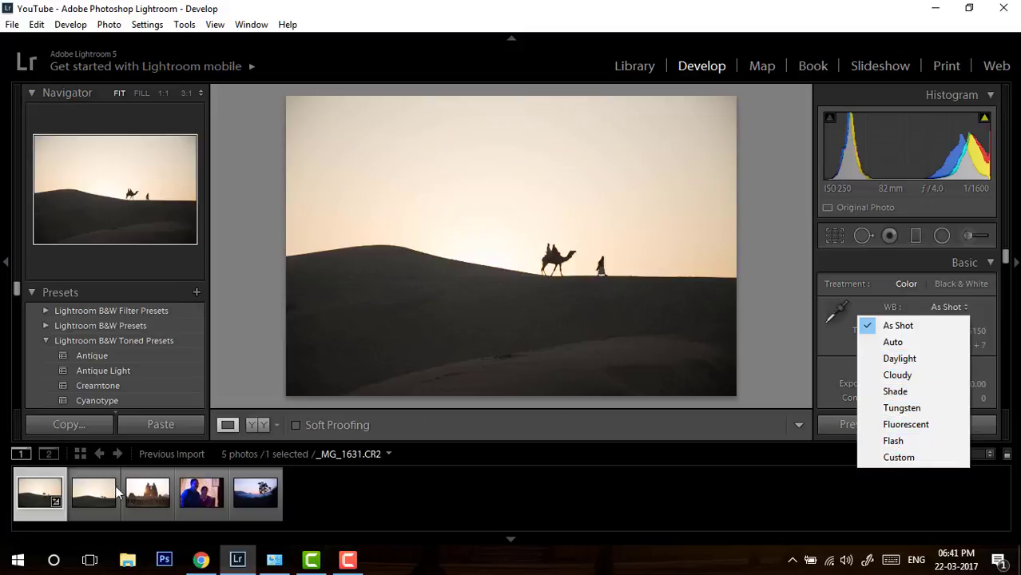
pyautogui.click(38, 486)
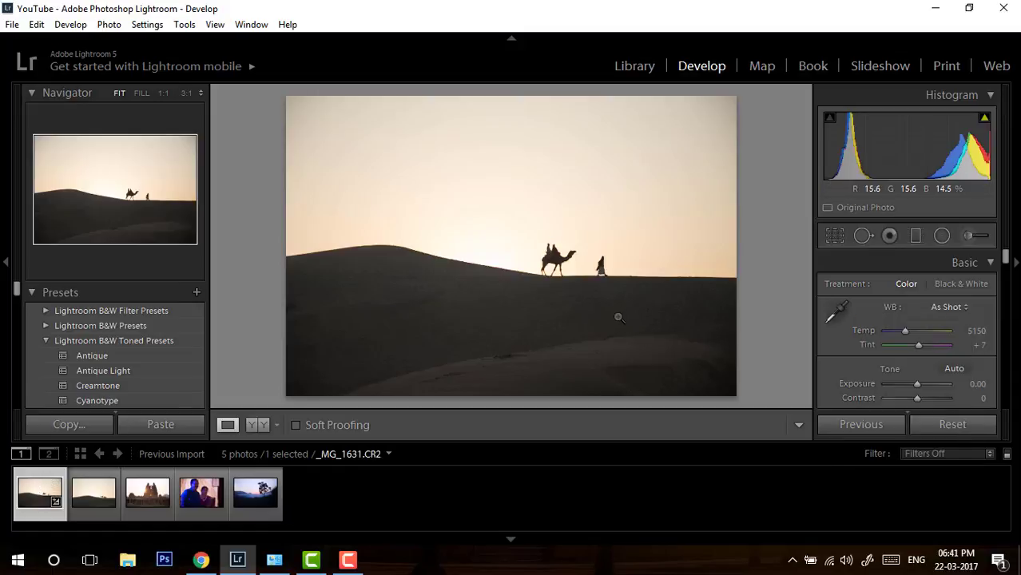
pyautogui.press('i')
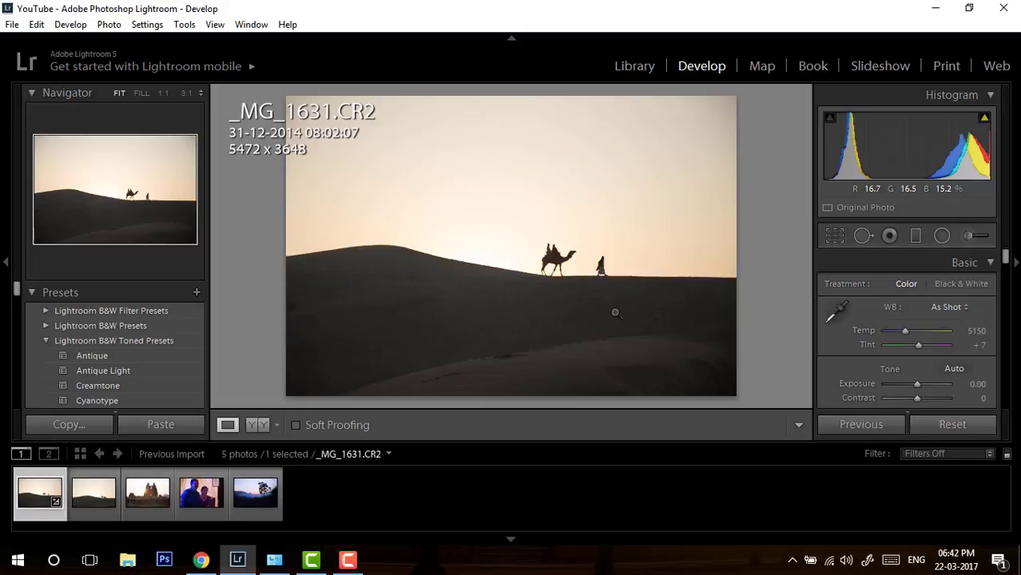
# Hide the info overlay and darken Shadows heavily to -81.
pyautogui.press('i')
pyautogui.press('i')
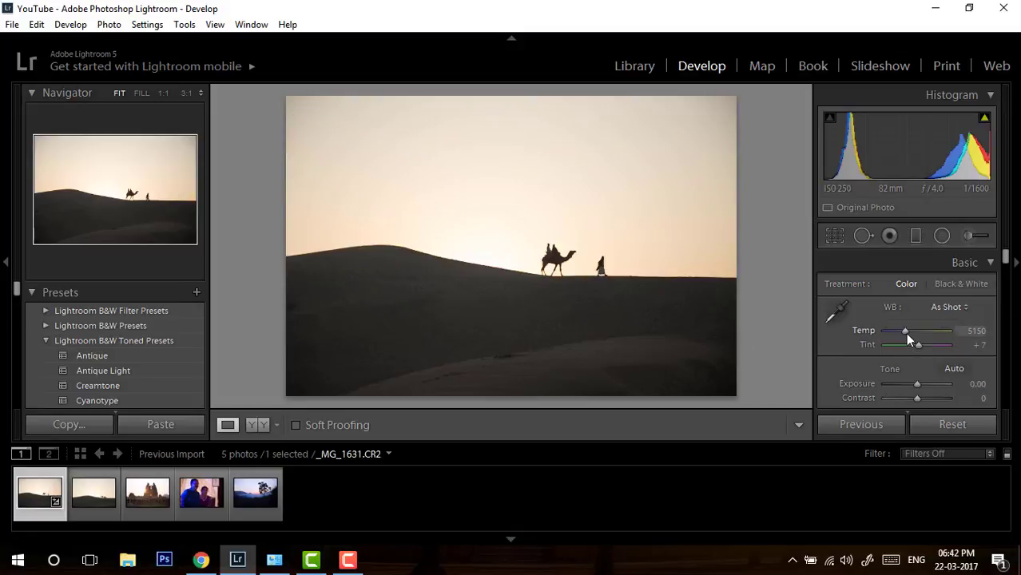
pyautogui.moveTo(906, 333); pyautogui.dragTo(938, 333)
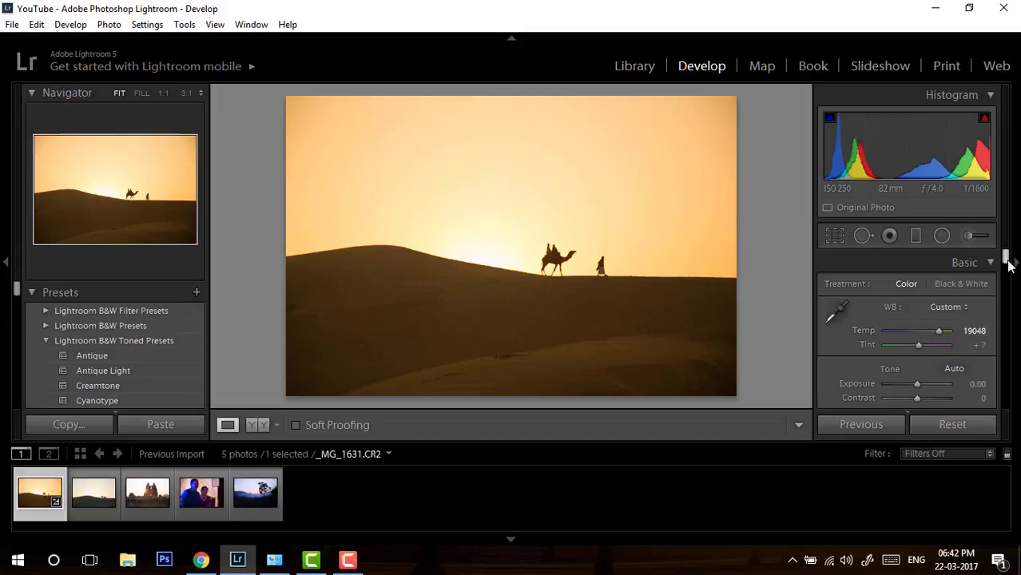
pyautogui.scroll(-2, 1006, 269)
pyautogui.moveTo(903, 344); pyautogui.dragTo(906, 373)
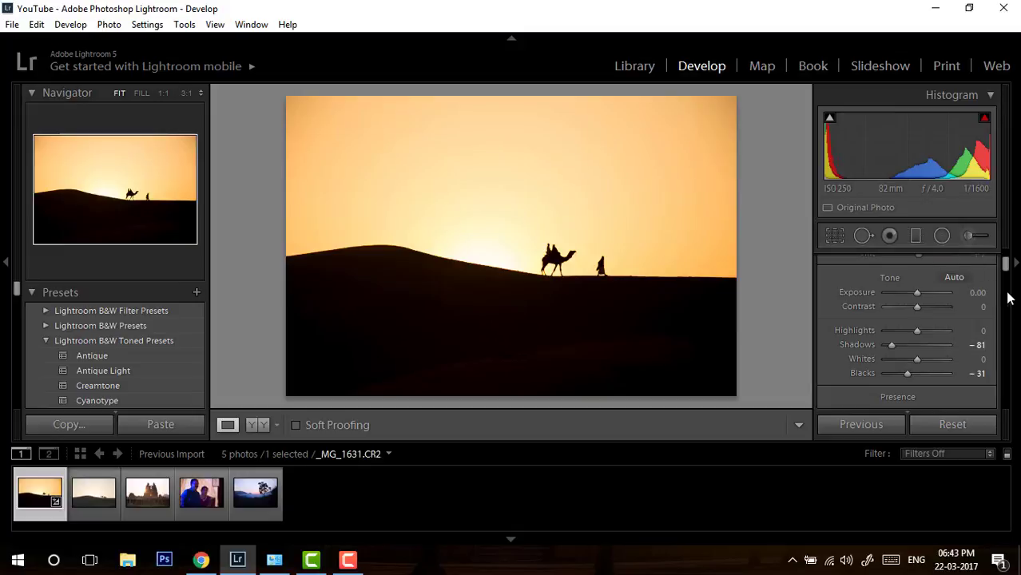
# Warm the temperature to 21429 for a glowing orange sunset, with Blacks at -31.
pyautogui.moveTo(1005, 264); pyautogui.dragTo(1006, 257)
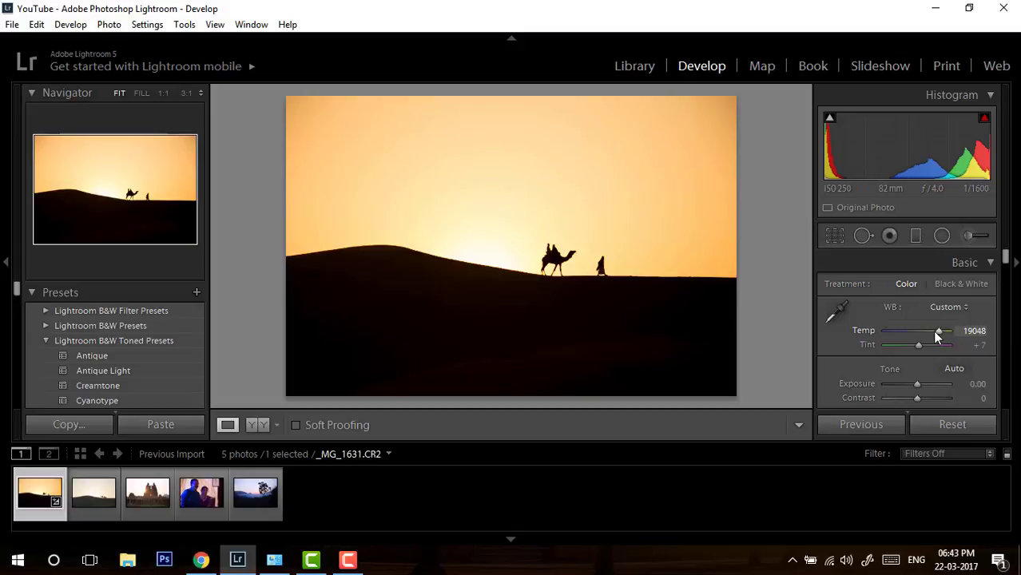
pyautogui.moveTo(938, 336); pyautogui.dragTo(969, 337)
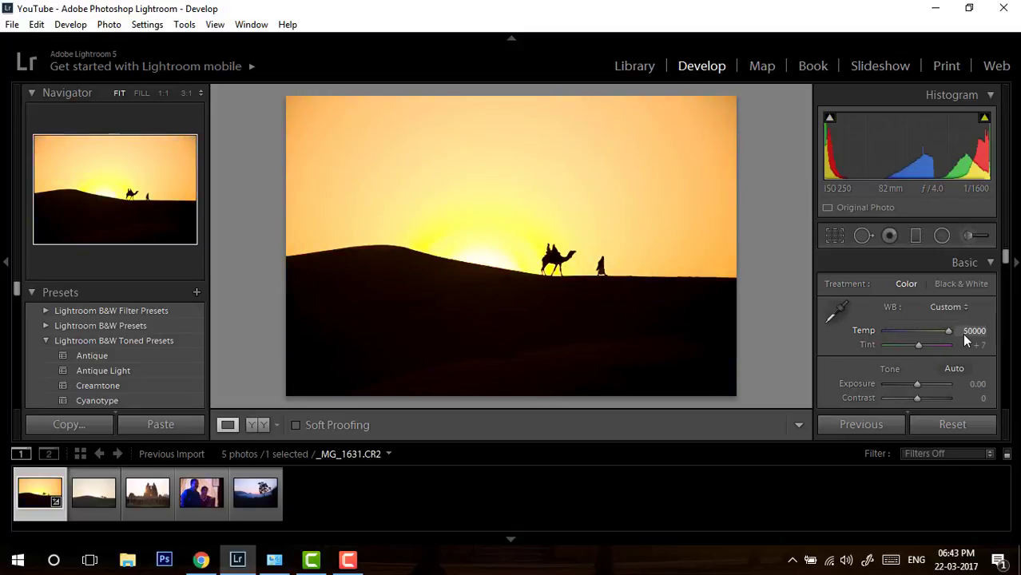
pyautogui.click(964, 332)
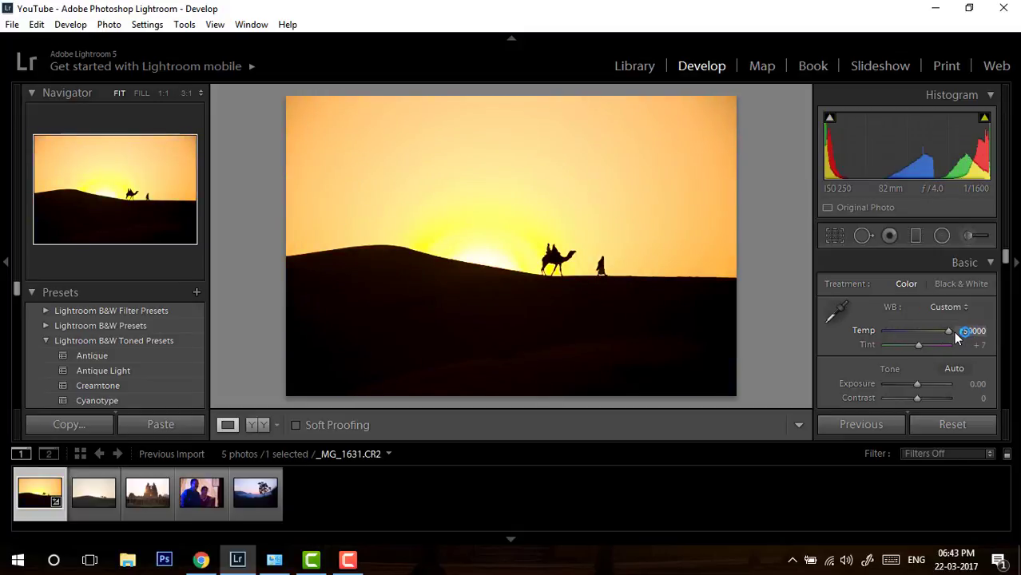
pyautogui.moveTo(956, 338); pyautogui.dragTo(940, 340)
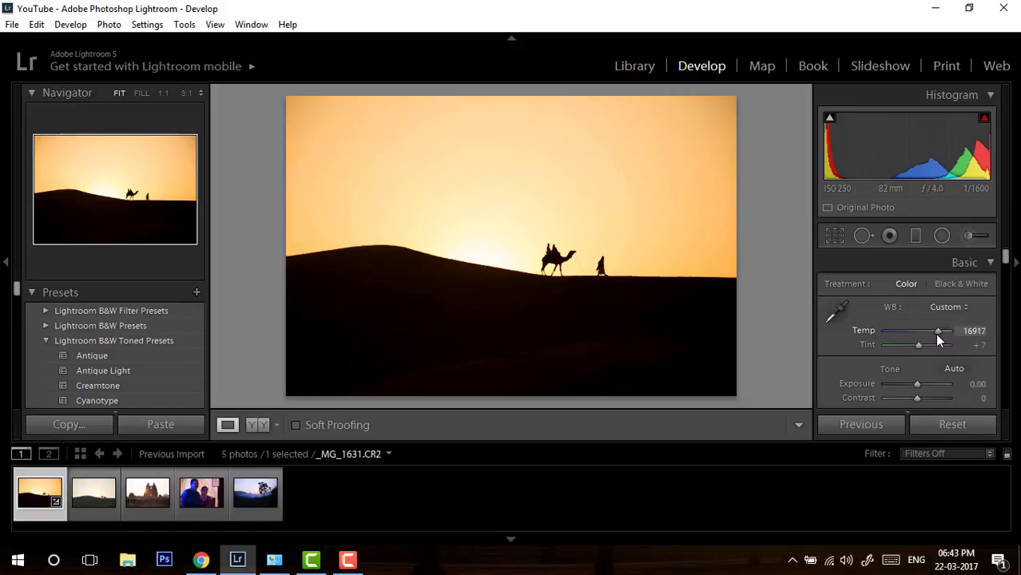
pyautogui.moveTo(937, 336); pyautogui.dragTo(941, 335)
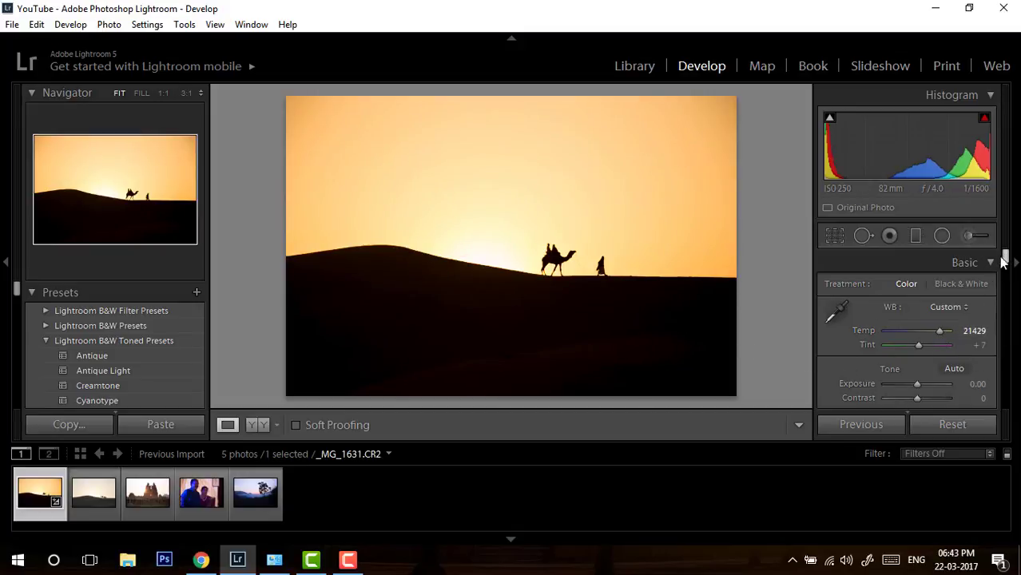
pyautogui.moveTo(1005, 262); pyautogui.dragTo(1005, 278)
# Set Vibrance +26, Sharpening Amount 71 and Luminance noise reduction 29.
pyautogui.moveTo(916, 336); pyautogui.dragTo(921, 323)
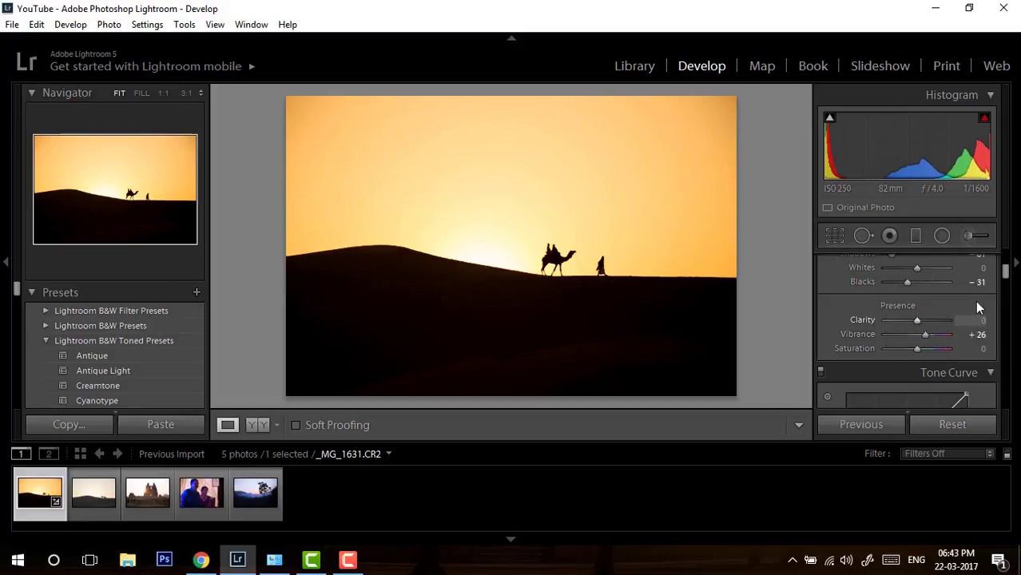
pyautogui.moveTo(1005, 276); pyautogui.dragTo(999, 335)
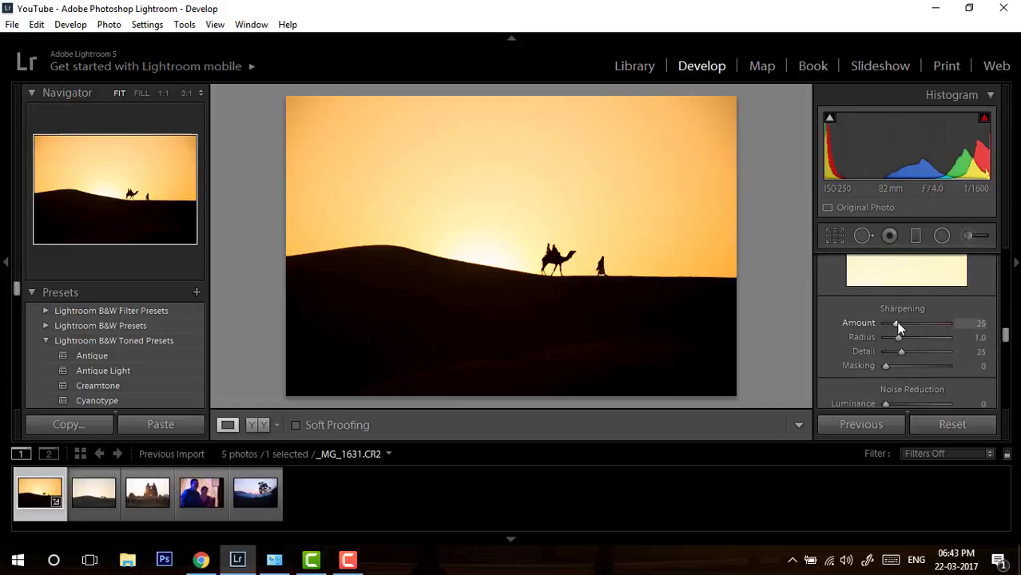
pyautogui.moveTo(912, 322); pyautogui.dragTo(910, 323)
pyautogui.scroll(-1, 979, 351)
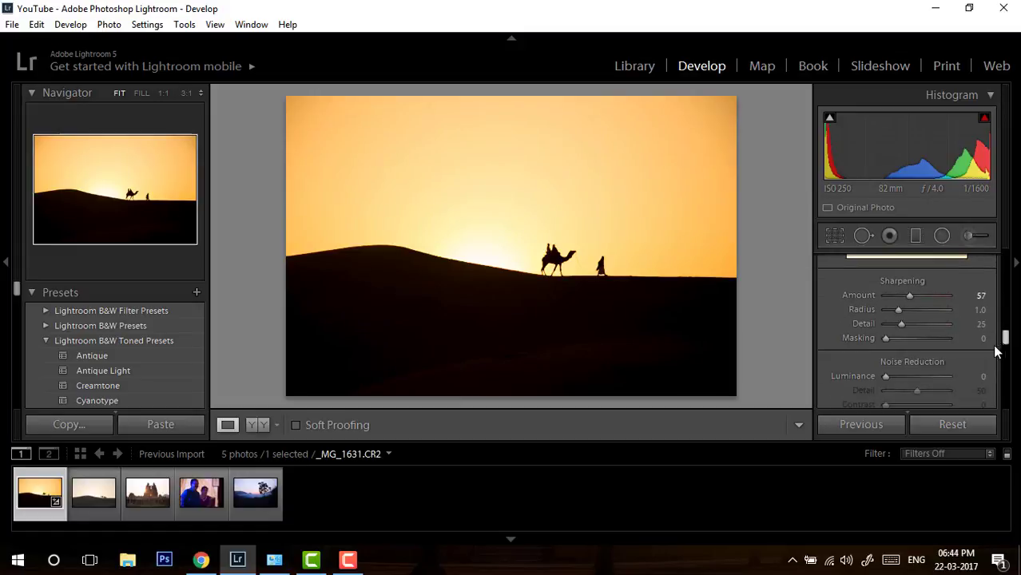
pyautogui.moveTo(886, 379); pyautogui.dragTo(901, 376)
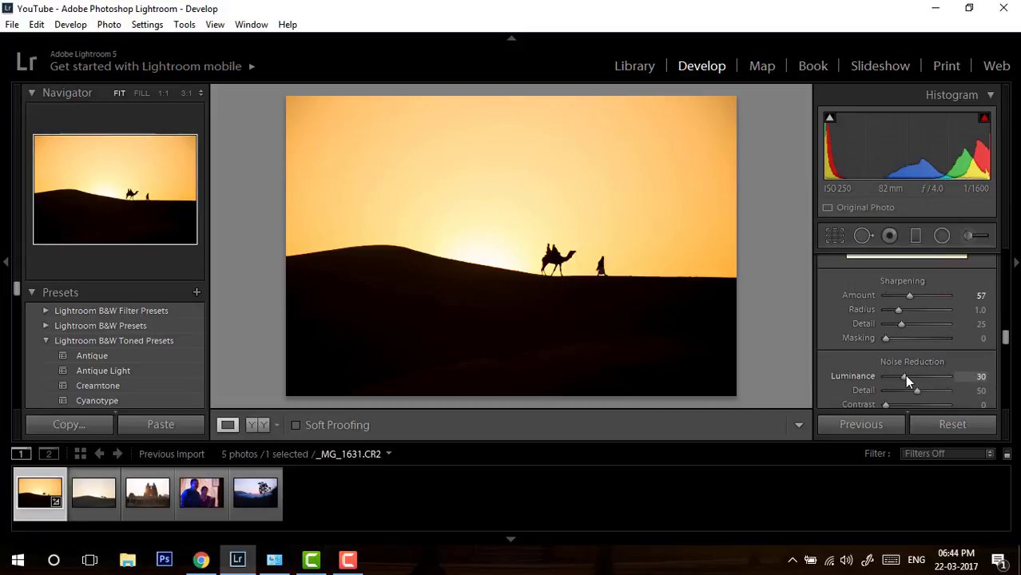
pyautogui.moveTo(911, 297); pyautogui.dragTo(916, 296)
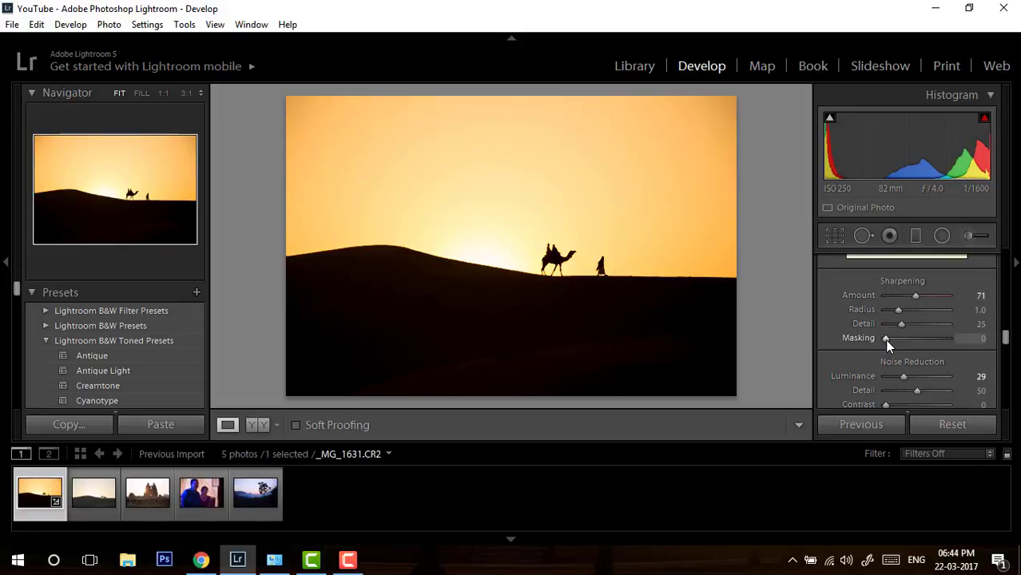
# Raise sharpening Masking to 50 while previewing the edge mask.
pyautogui.moveTo(887, 339)
pyautogui.mouseDown()
pyautogui.moveTo(918, 336)
pyautogui.moveTo(897, 337)
pyautogui.mouseUp()
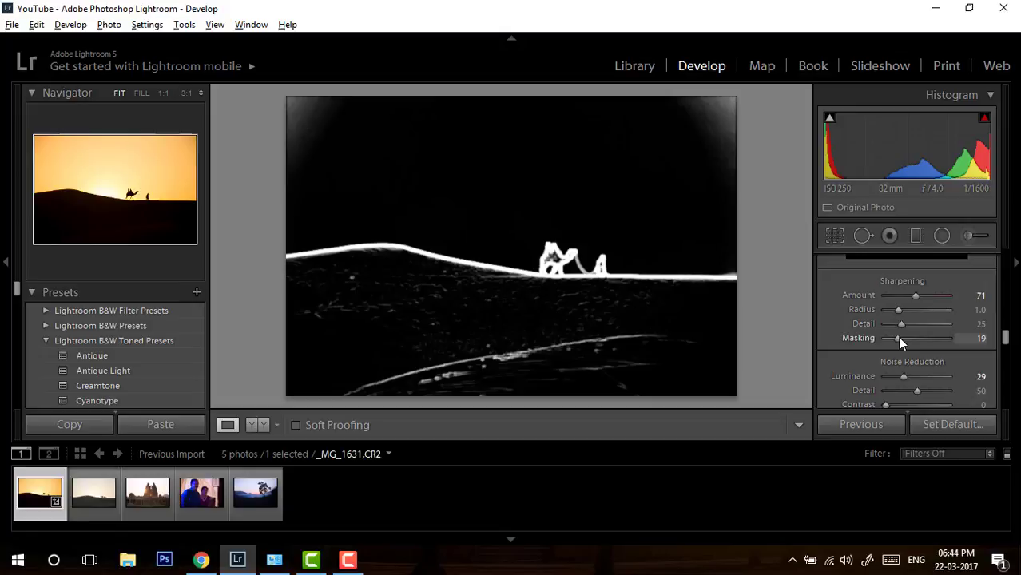
pyautogui.moveTo(898, 338); pyautogui.dragTo(908, 338)
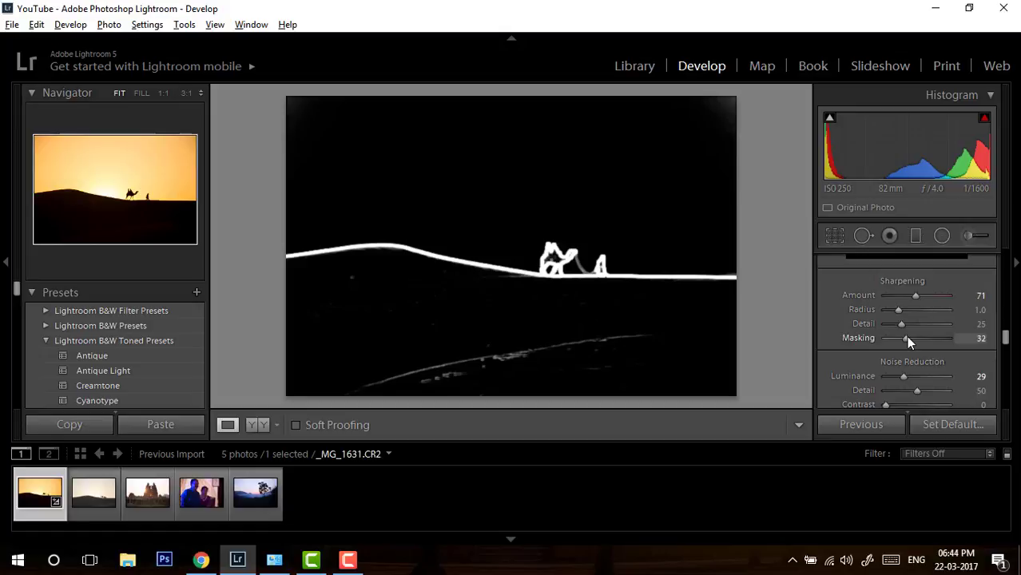
pyautogui.moveTo(908, 338); pyautogui.dragTo(919, 340)
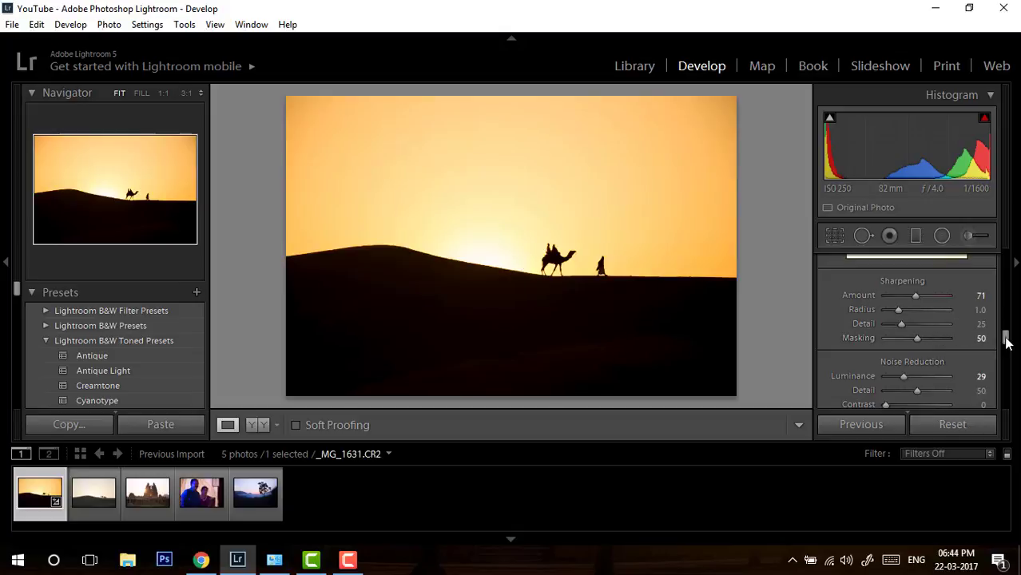
pyautogui.moveTo(1006, 342); pyautogui.dragTo(1006, 360)
# Enable lens profile corrections and chromatic aberration removal, and lower Exposure to -0.95.
pyautogui.click(873, 327)
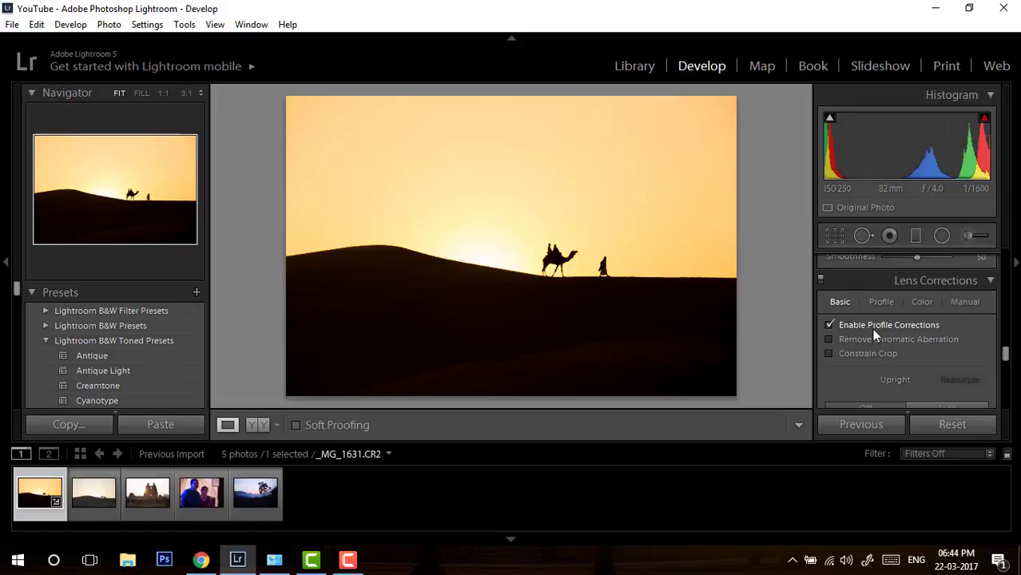
pyautogui.click(863, 339)
pyautogui.scroll(-5, 1006, 356)
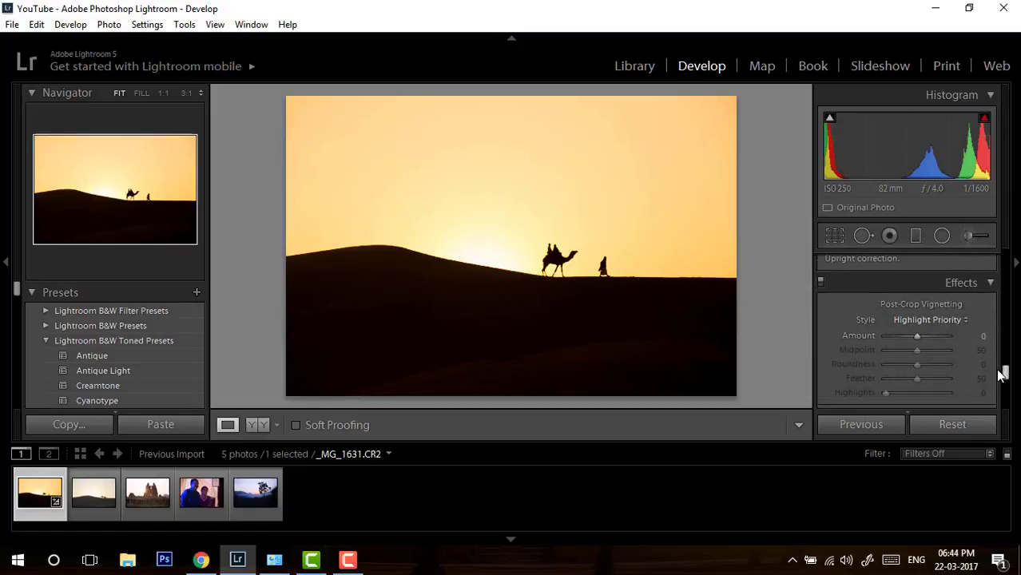
pyautogui.scroll(10, 1008, 297)
pyautogui.scroll(2, 1009, 267)
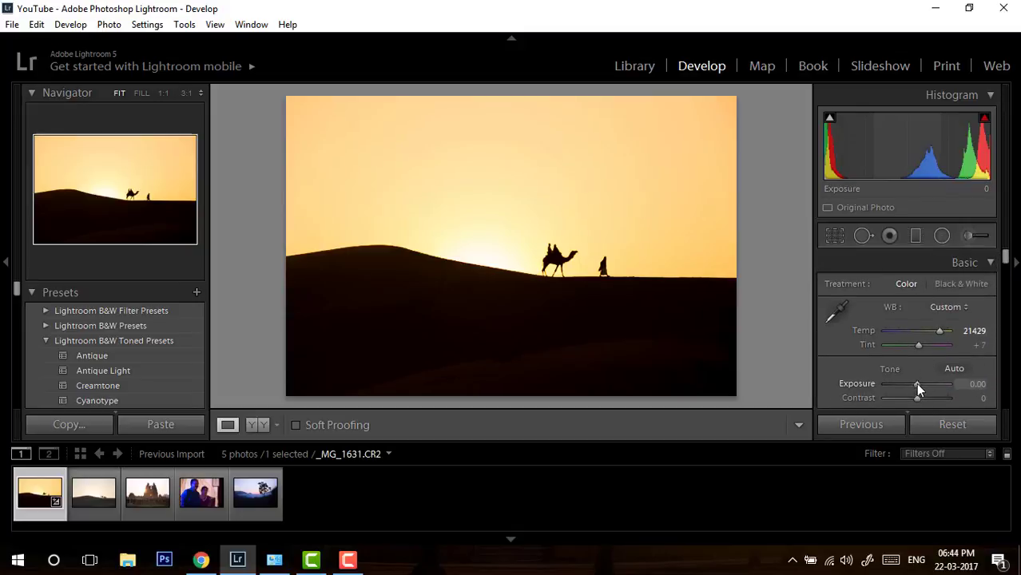
pyautogui.moveTo(916, 383); pyautogui.dragTo(923, 398)
# Drag on the sky with the HSL Hue tool to set Orange -23 and Yellow -16.
pyautogui.moveTo(1005, 264); pyautogui.dragTo(1002, 306)
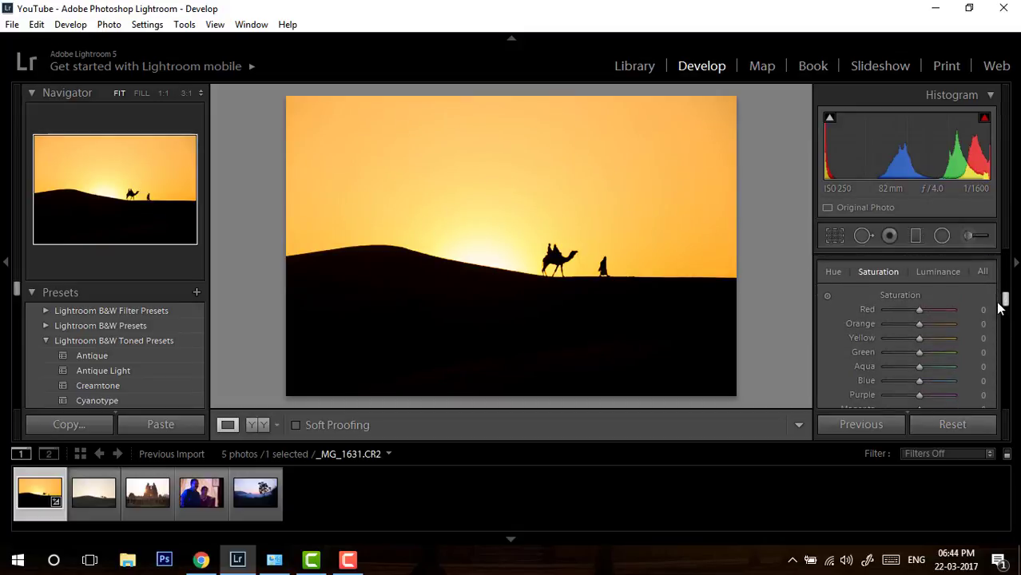
pyautogui.click(834, 272)
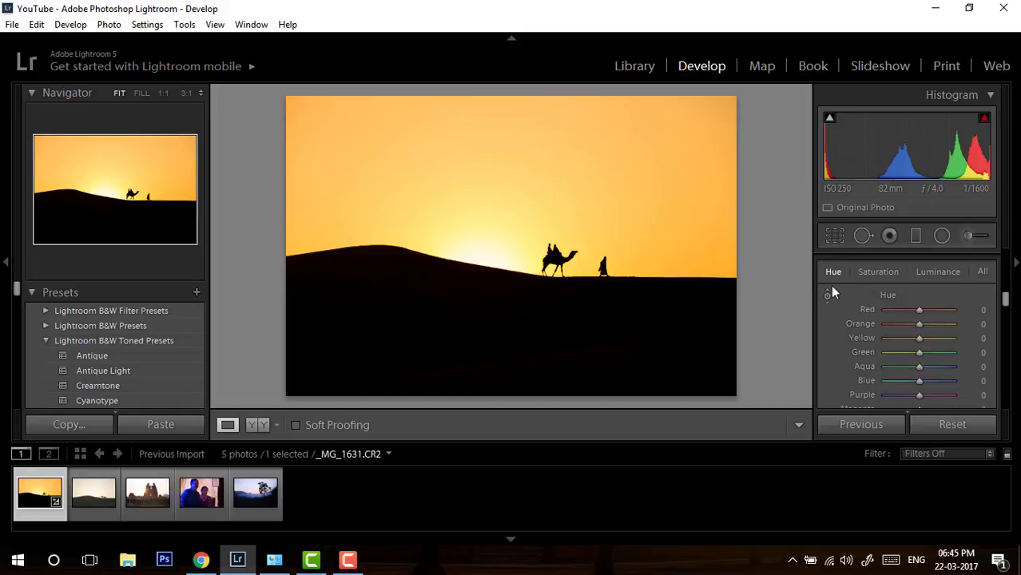
pyautogui.click(828, 296)
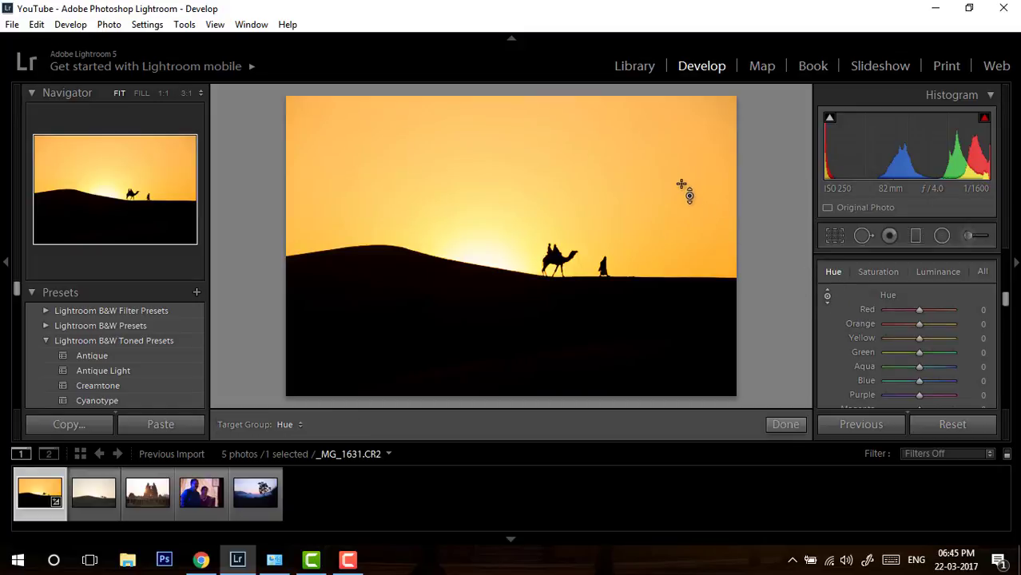
pyautogui.moveTo(496, 208); pyautogui.dragTo(496, 222)
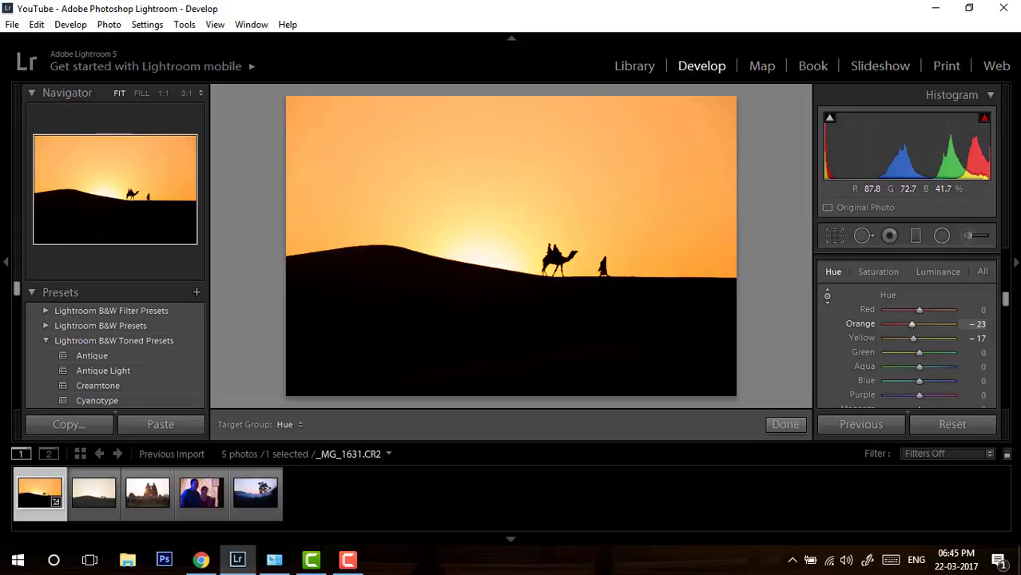
pyautogui.moveTo(496, 222); pyautogui.dragTo(496, 220)
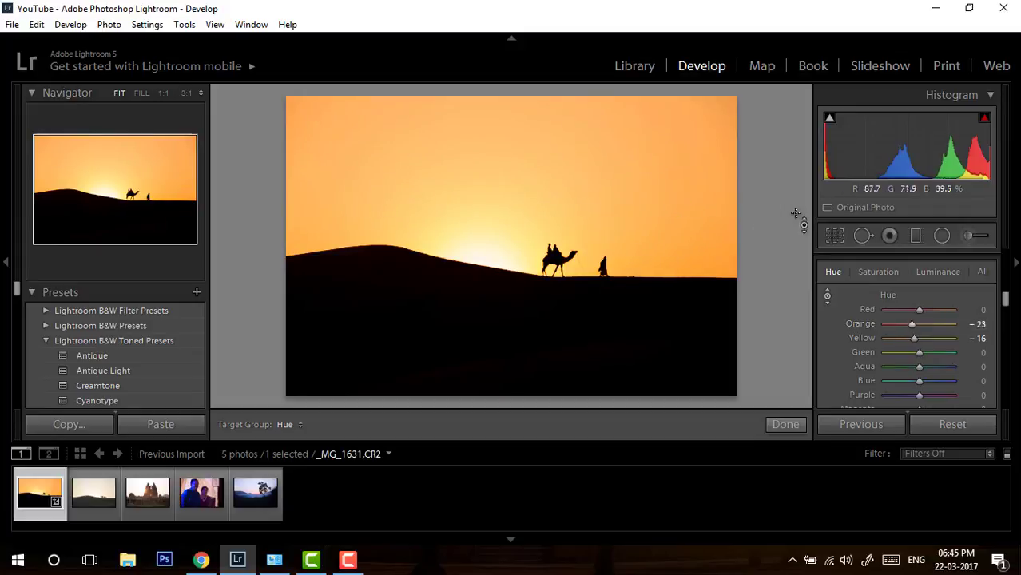
# Crop to 16 x 9, moving the photo down and adjusting the bottom edge around the dunes.
pyautogui.click(833, 237)
pyautogui.click(961, 290)
pyautogui.click(831, 466)
pyautogui.moveTo(607, 300); pyautogui.dragTo(552, 316)
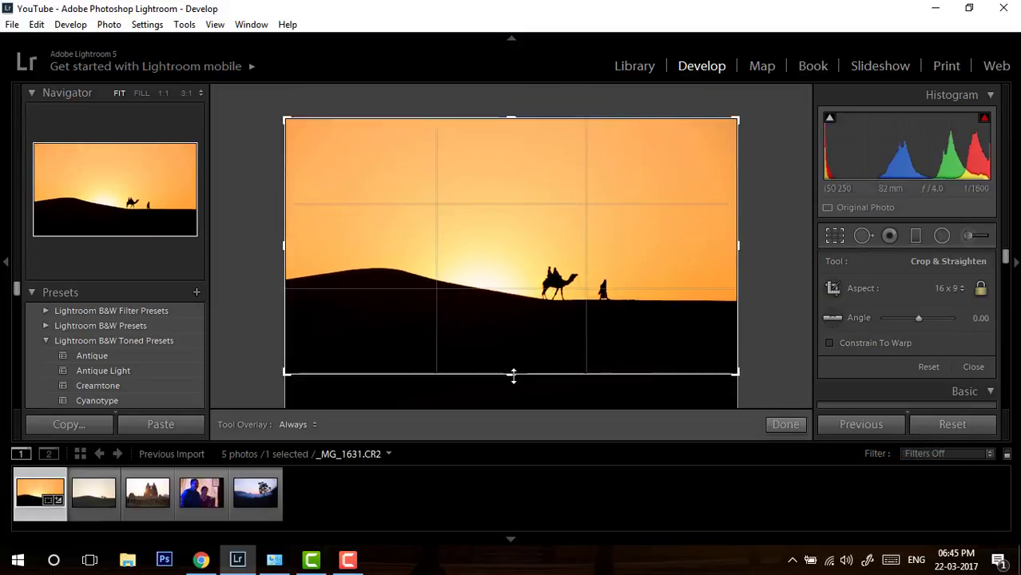
pyautogui.moveTo(511, 373); pyautogui.dragTo(519, 361)
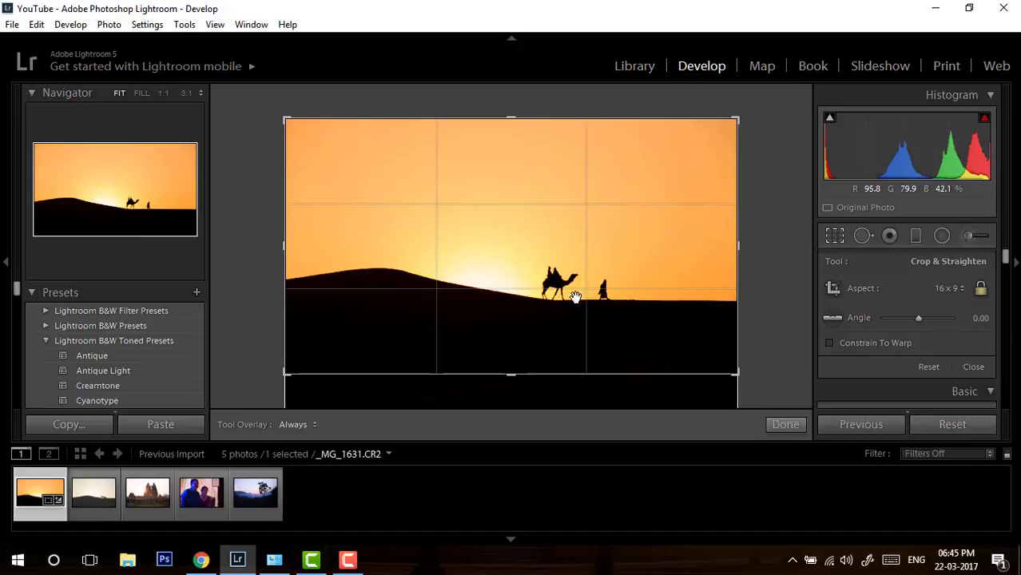
pyautogui.click(787, 425)
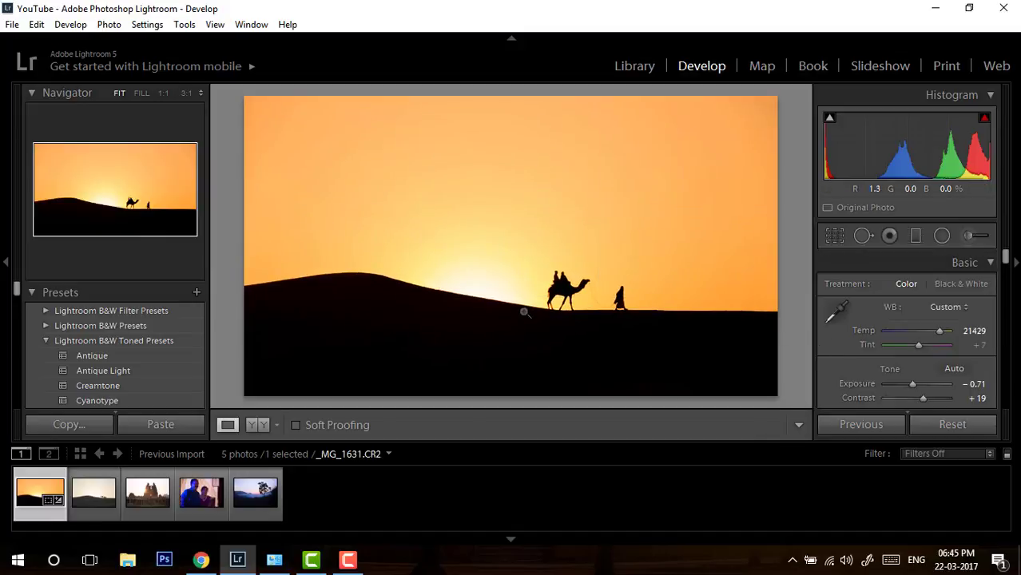
# Copy the develop settings onto the second camel photo, then advance to temple photo _MG_0736.CR2.
pyautogui.click(76, 425)
pyautogui.click(755, 326)
pyautogui.click(94, 493)
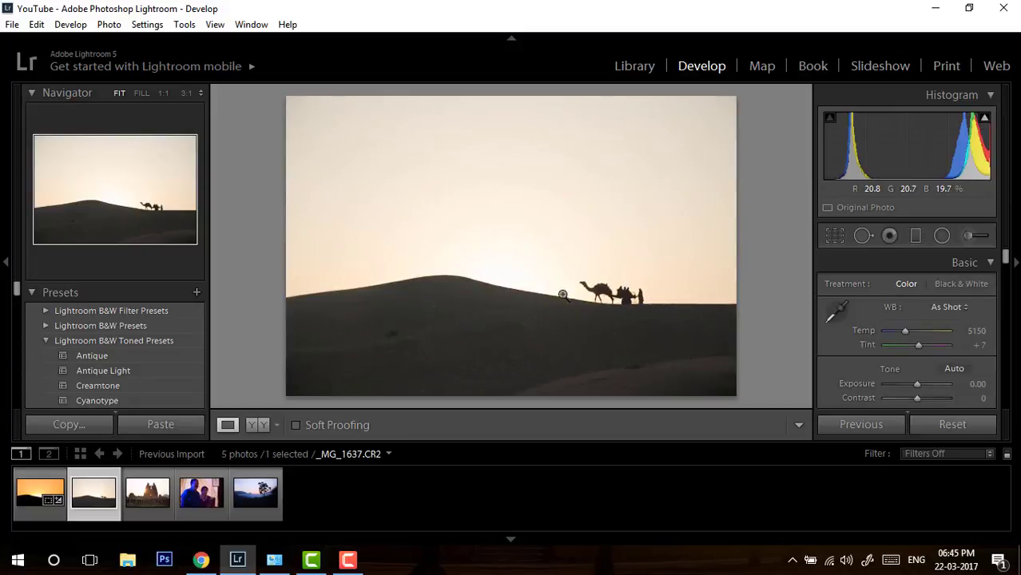
pyautogui.click(159, 427)
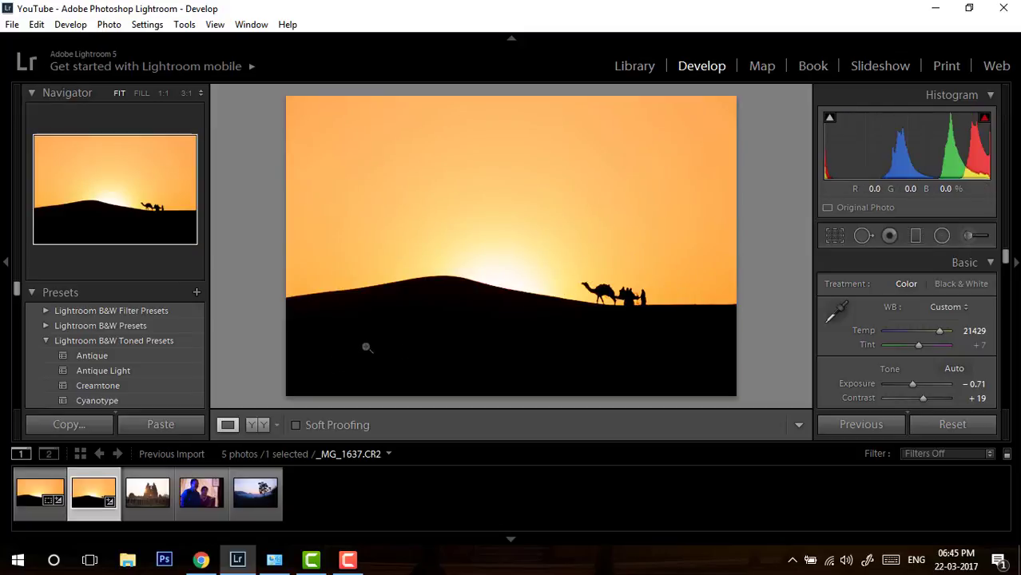
pyautogui.press('Right')
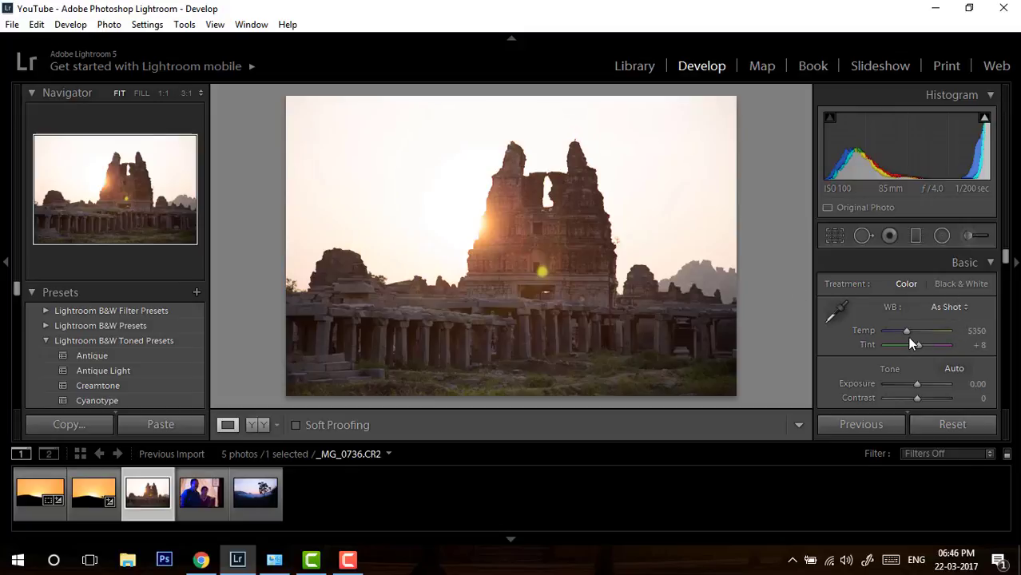
# Darken the temple photo's Exposure to -1.91 and enter a Temp of 17000.
pyautogui.moveTo(906, 334); pyautogui.dragTo(926, 332)
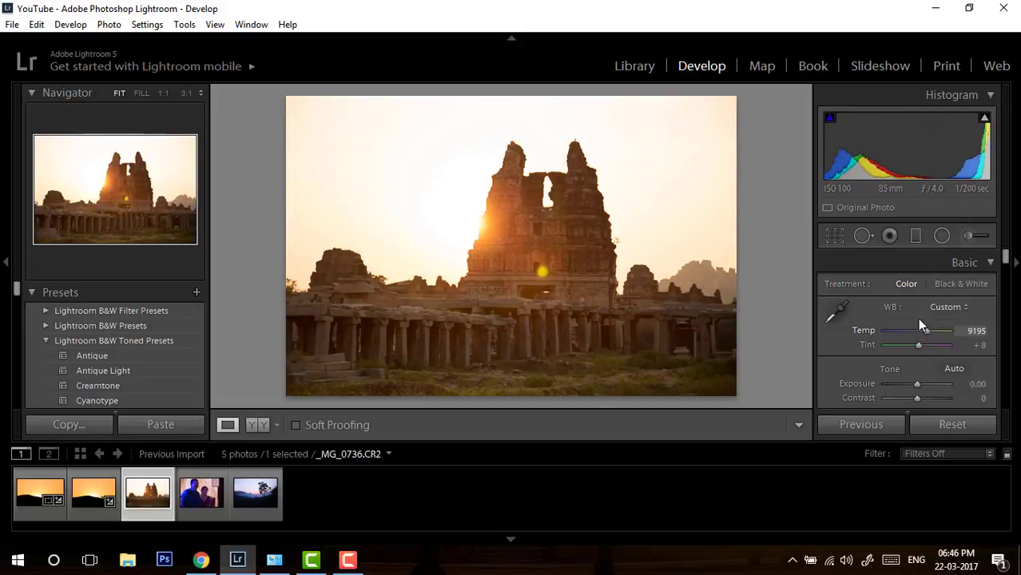
pyautogui.moveTo(916, 385); pyautogui.dragTo(907, 386)
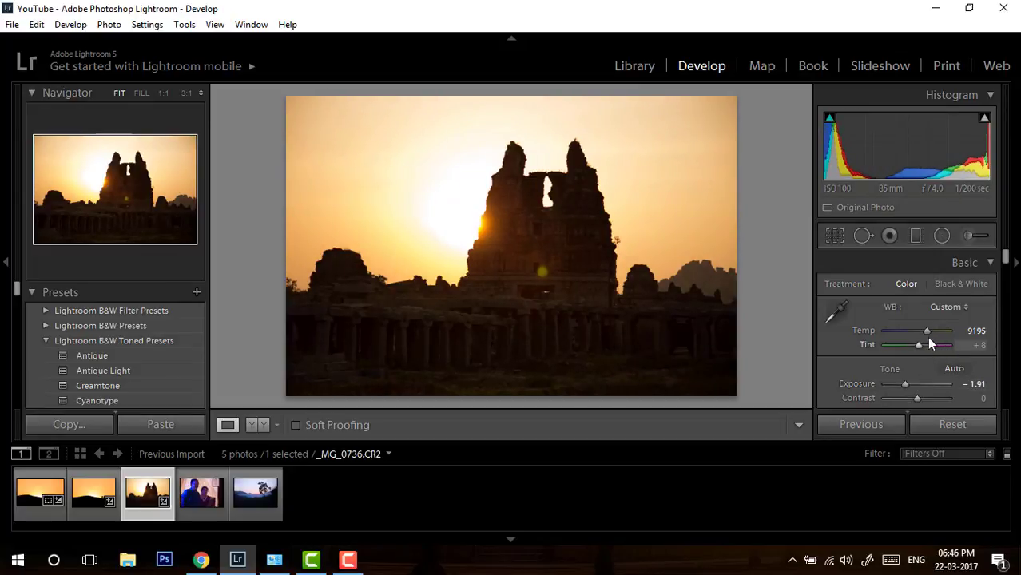
pyautogui.moveTo(926, 330); pyautogui.dragTo(934, 330)
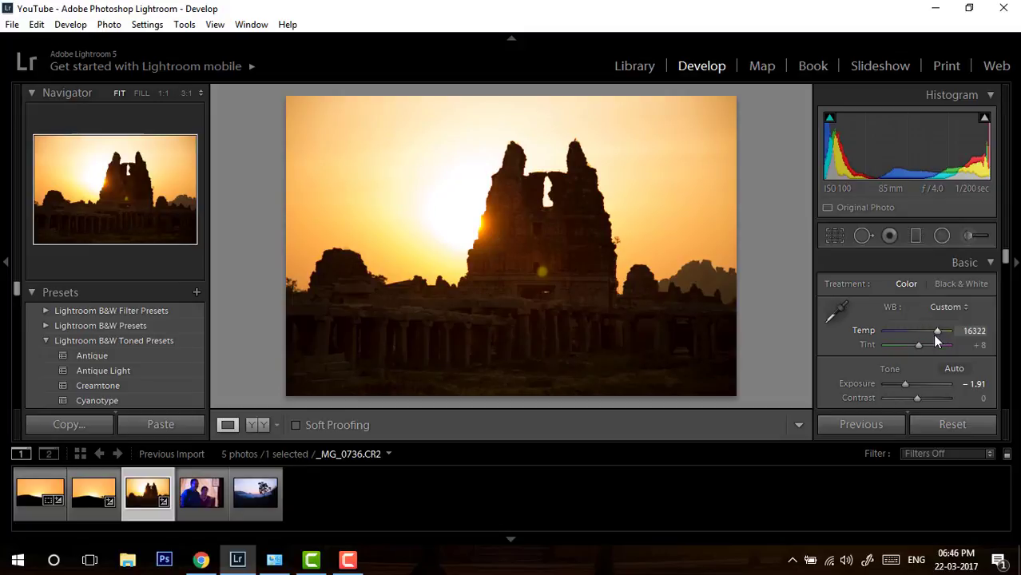
pyautogui.moveTo(936, 334); pyautogui.dragTo(933, 336)
pyautogui.click(975, 331)
pyautogui.write('17')
pyautogui.press('Delete')
pyautogui.press('Delete')
pyautogui.press('Delete')
pyautogui.press('Delete')
pyautogui.press('Delete')
pyautogui.press('Return')
pyautogui.scroll(-2, 1006, 267)
# Set Highlights -76 and Shadows +76, comparing against the camel photo.
pyautogui.moveTo(917, 354); pyautogui.dragTo(941, 354)
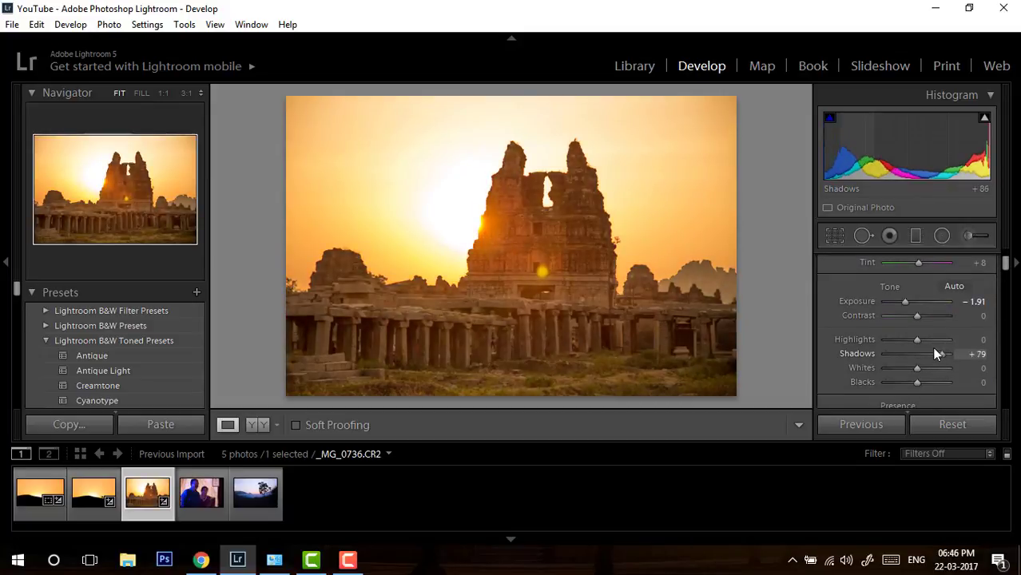
pyautogui.click(92, 486)
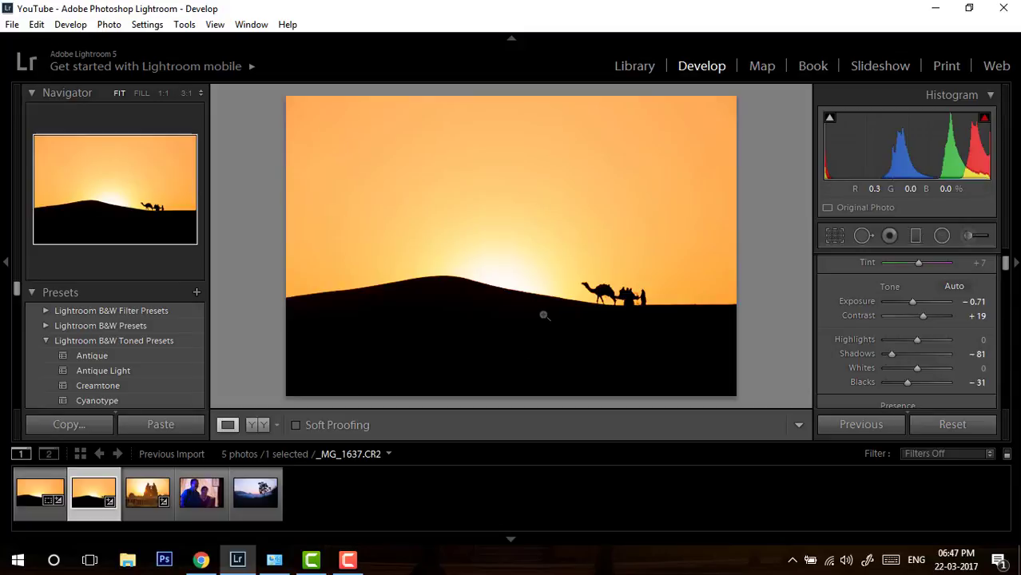
pyautogui.click(147, 491)
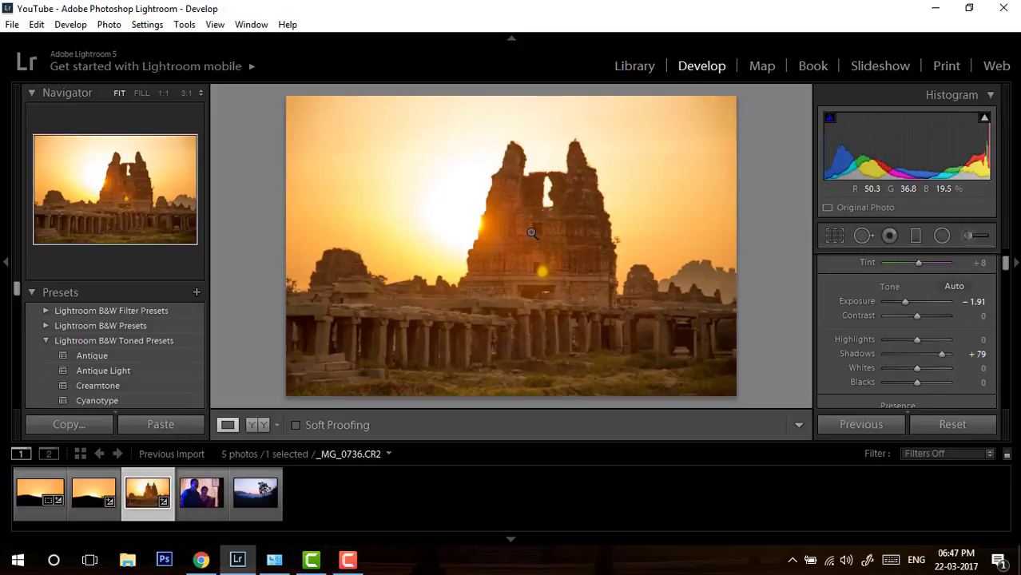
pyautogui.moveTo(940, 355); pyautogui.dragTo(894, 342)
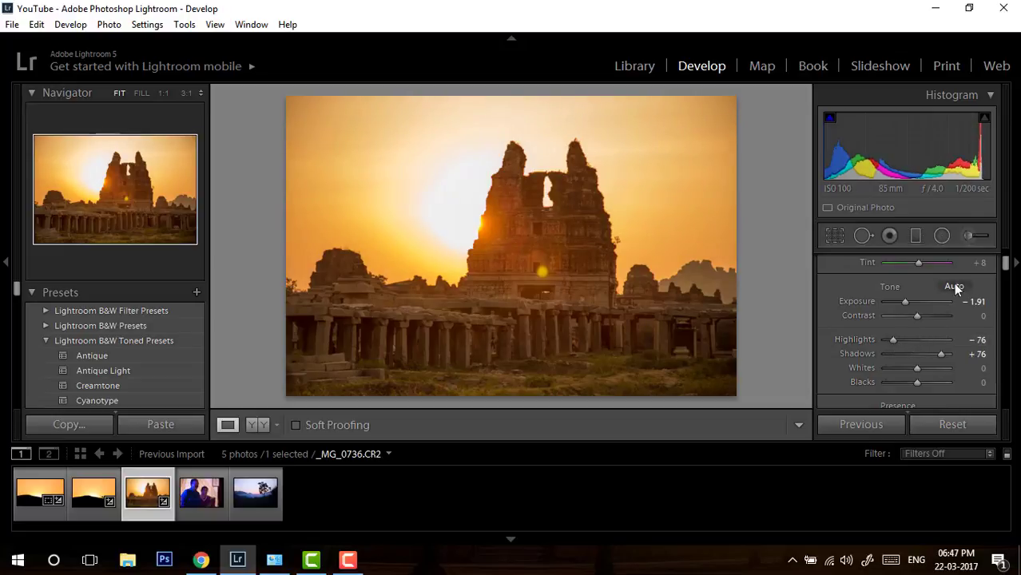
# Set Whites +40 while checking clipping, Blacks +10 and Vibrance +24.
pyautogui.scroll(-1, 1006, 268)
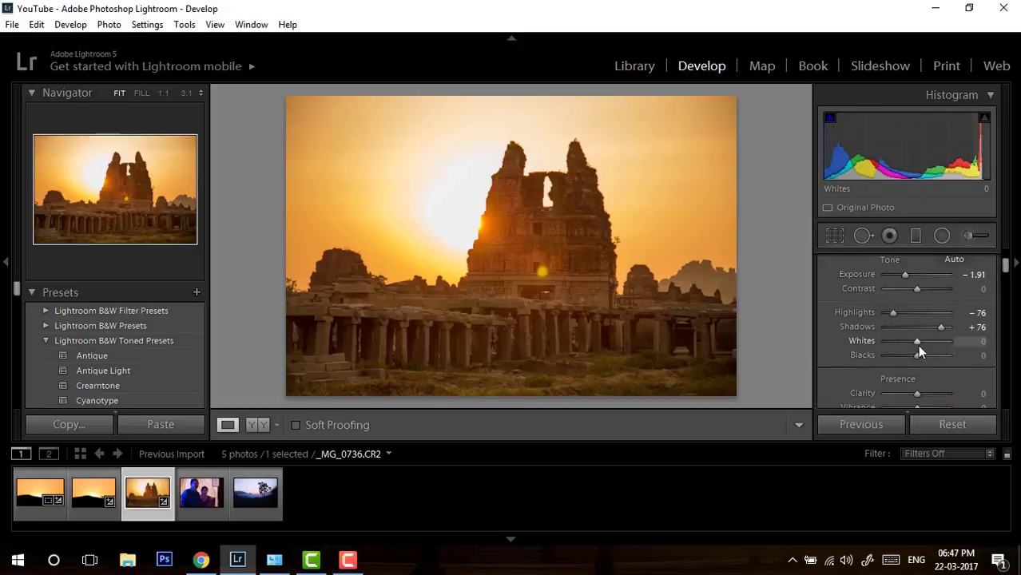
pyautogui.moveTo(918, 345); pyautogui.dragTo(912, 366)
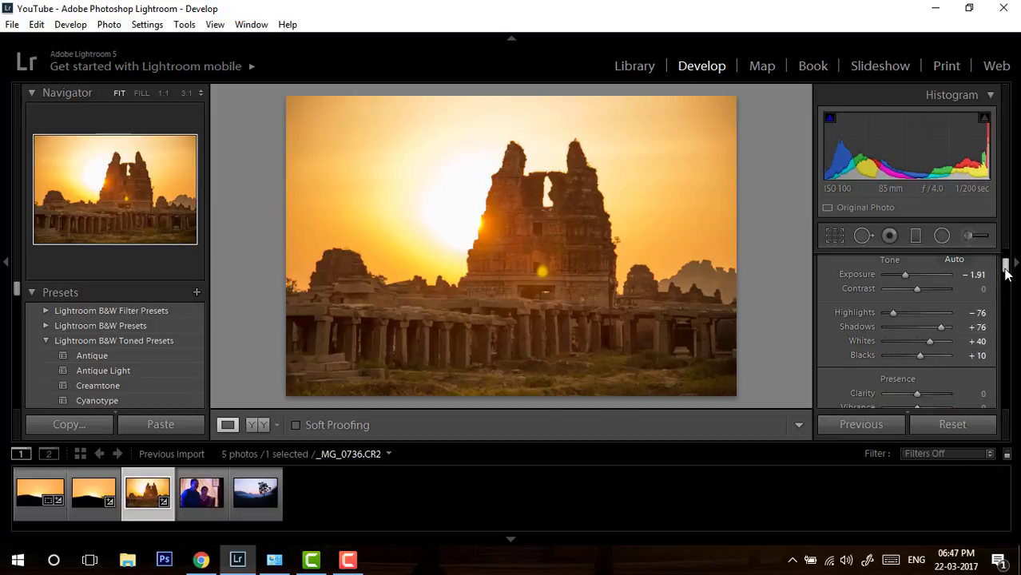
pyautogui.moveTo(1007, 274); pyautogui.dragTo(1007, 277)
pyautogui.moveTo(917, 349); pyautogui.dragTo(924, 343)
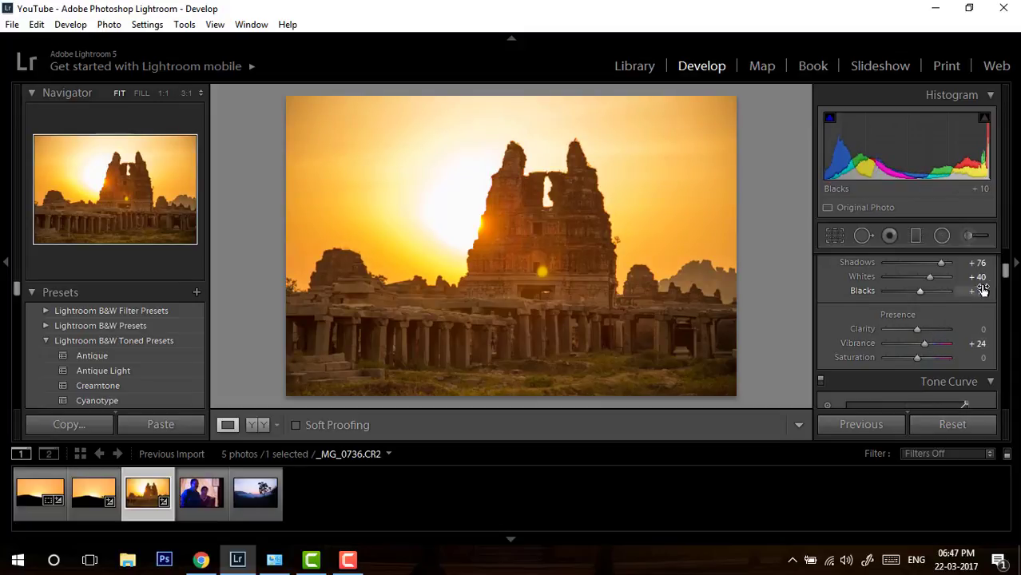
pyautogui.moveTo(1007, 275); pyautogui.dragTo(991, 342)
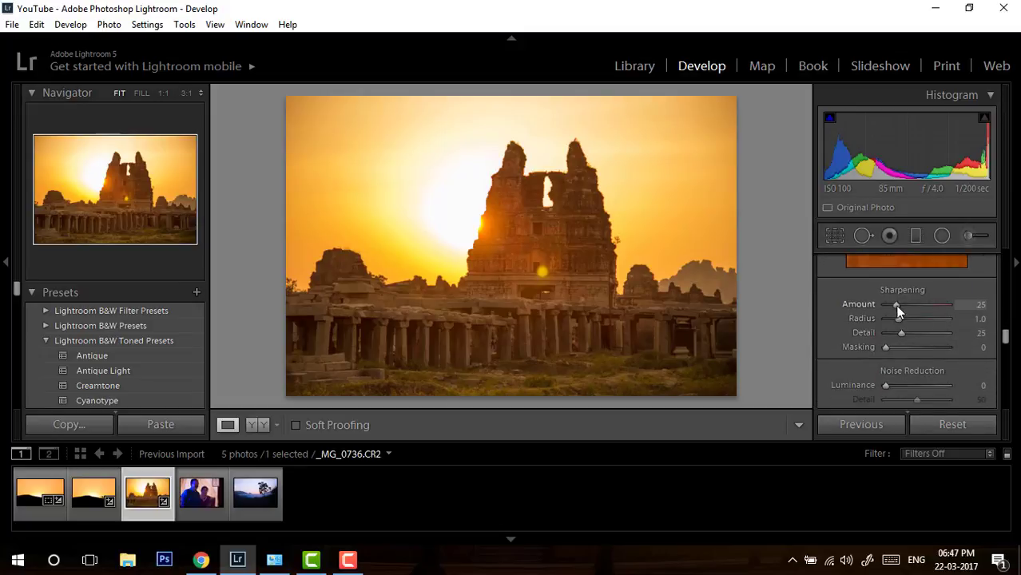
# Set Sharpening Amount 70, Luminance noise reduction 30 and edge Masking about 65.
pyautogui.moveTo(896, 305); pyautogui.dragTo(914, 306)
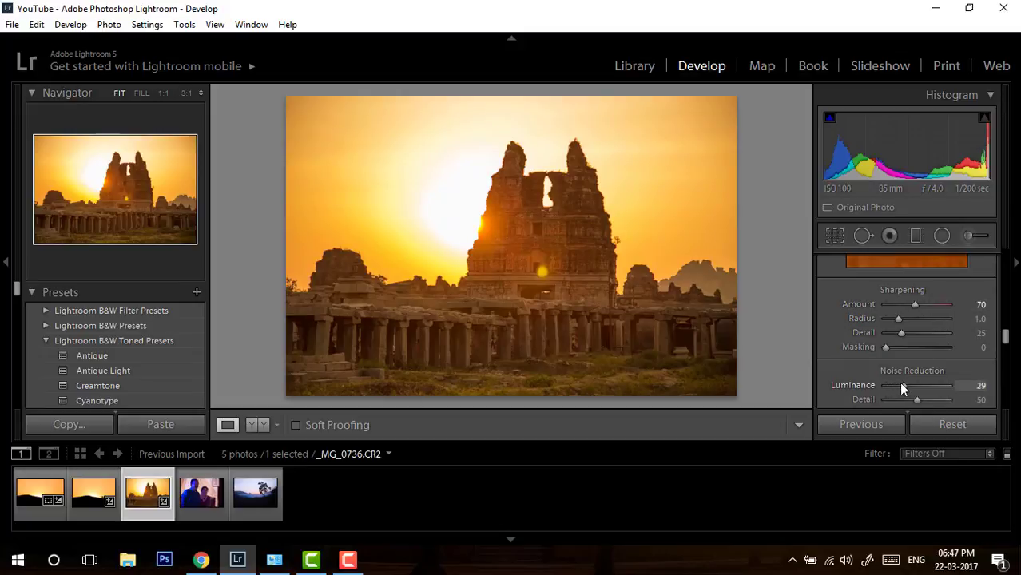
pyautogui.moveTo(901, 384); pyautogui.dragTo(904, 383)
pyautogui.moveTo(885, 349); pyautogui.dragTo(925, 351)
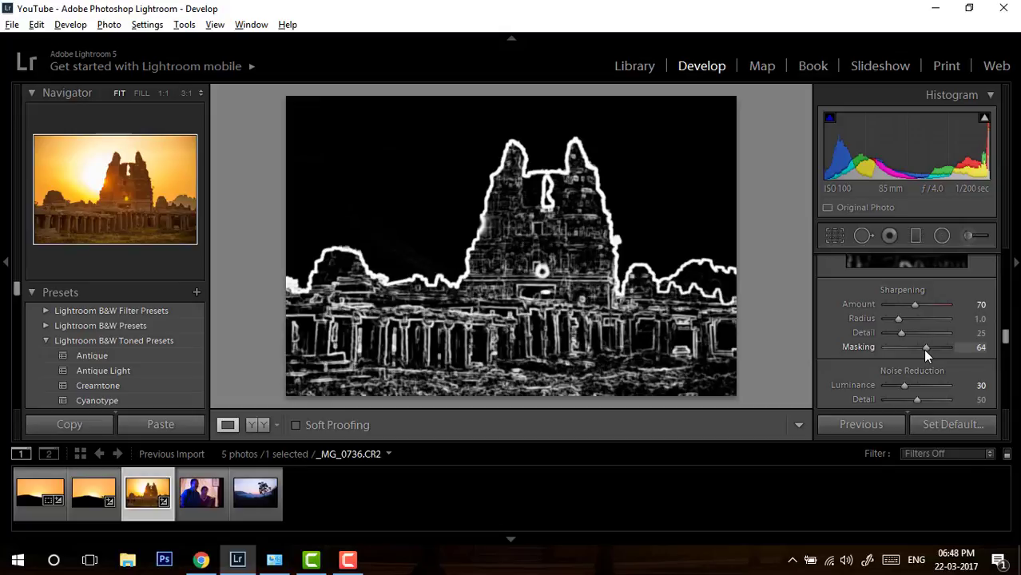
pyautogui.moveTo(925, 351); pyautogui.dragTo(924, 350)
pyautogui.moveTo(1006, 338); pyautogui.dragTo(1004, 356)
# Tick Enable Profile Corrections and Remove Chromatic Aberration, then scroll back up to Basic.
pyautogui.click(895, 299)
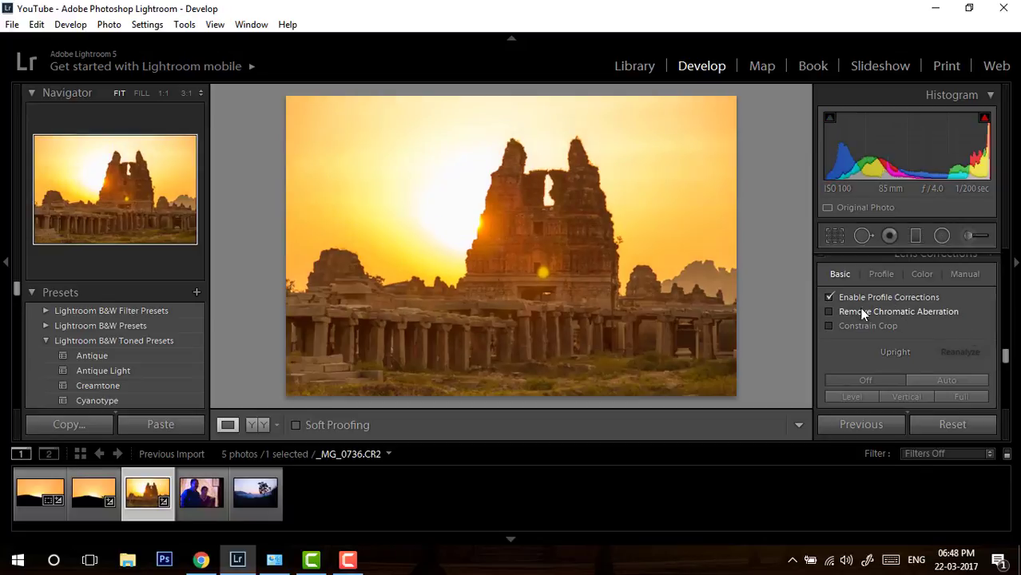
pyautogui.click(881, 314)
pyautogui.scroll(-5, 1003, 356)
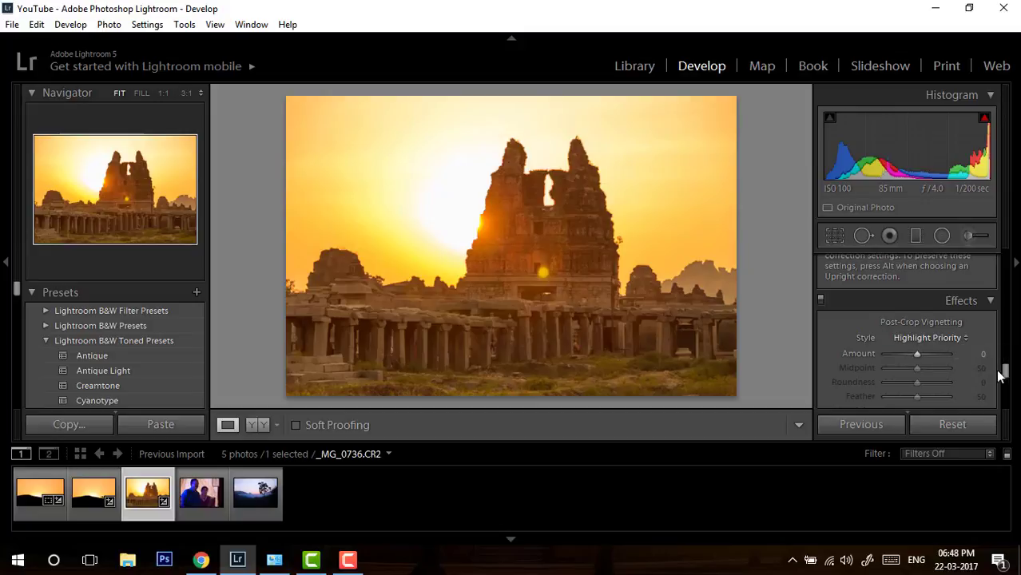
pyautogui.moveTo(1005, 371); pyautogui.dragTo(1005, 252)
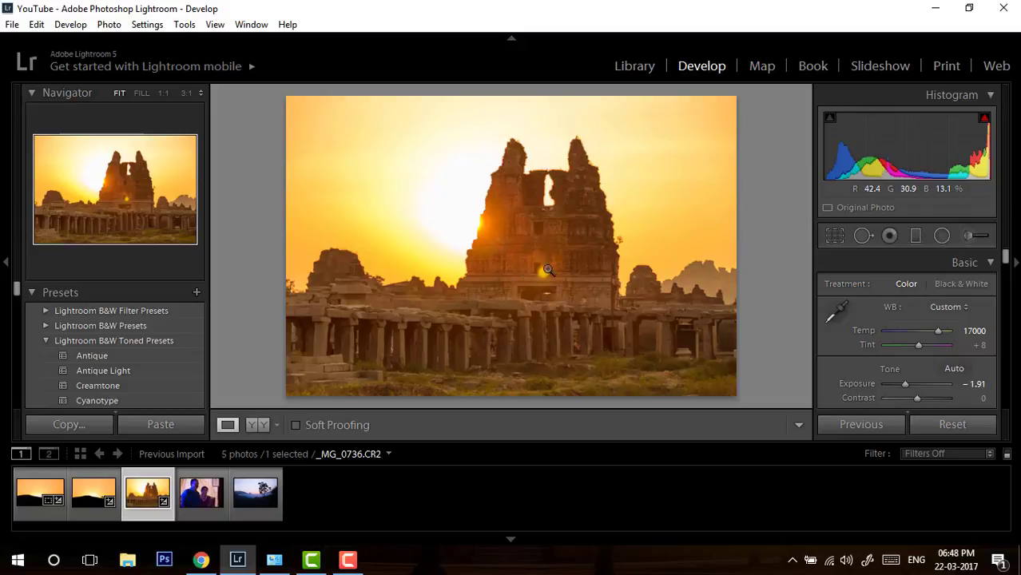
# Drag a graduated filter down from the sky at Exposure −1.52 and Temp 68.
pyautogui.click(915, 236)
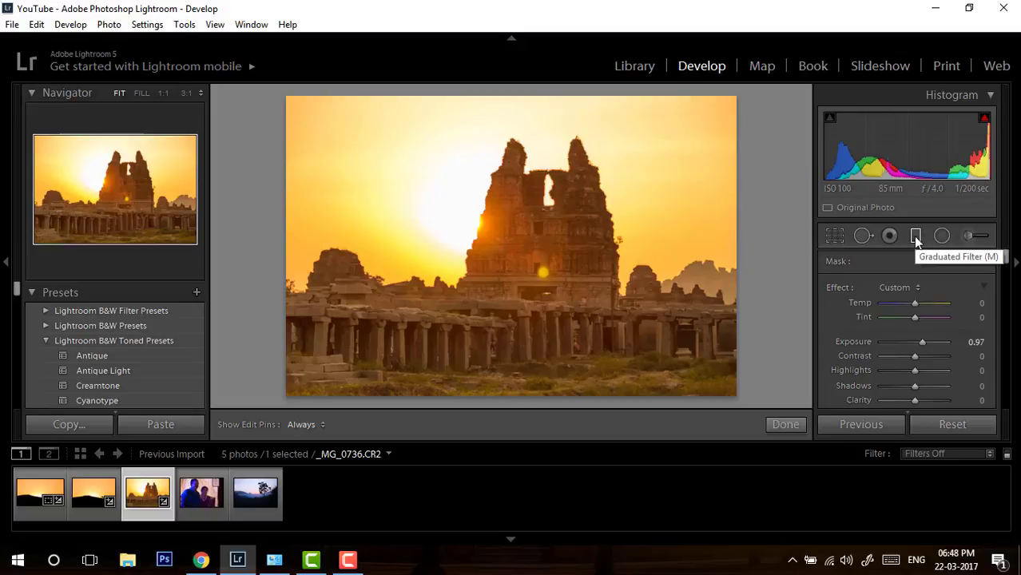
pyautogui.moveTo(512, 89); pyautogui.dragTo(508, 298)
pyautogui.click(903, 343)
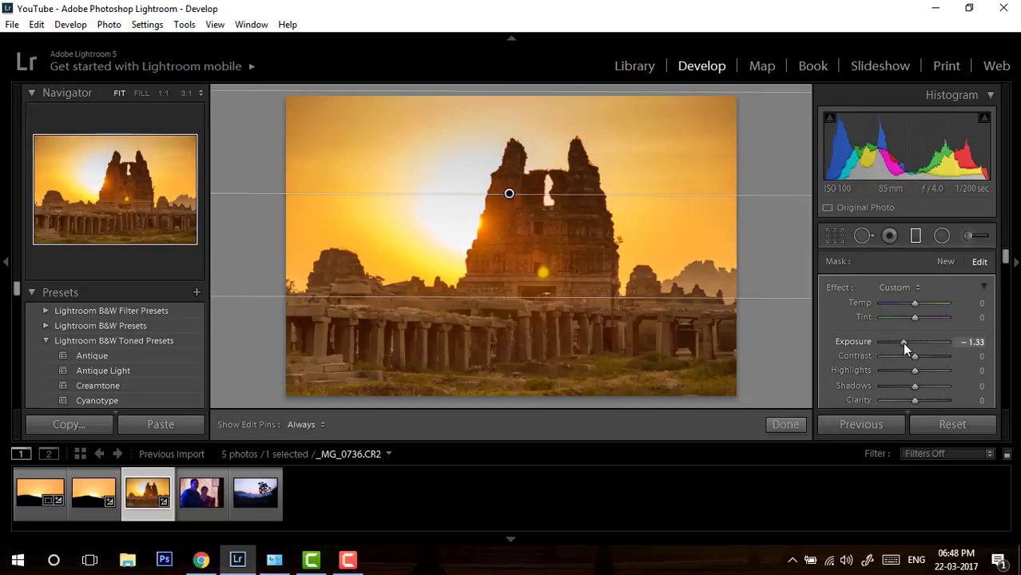
pyautogui.moveTo(902, 342); pyautogui.dragTo(902, 342)
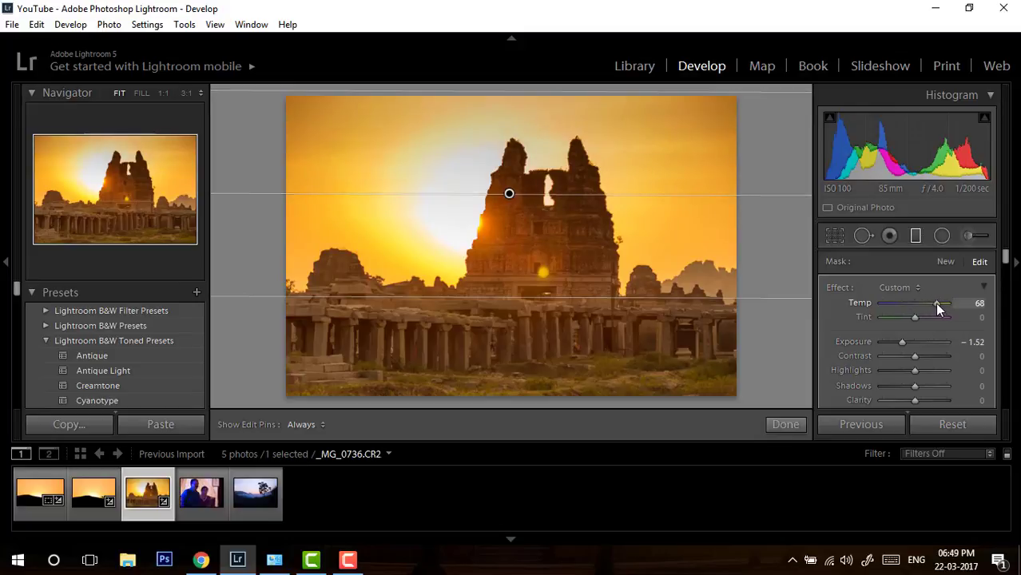
pyautogui.moveTo(935, 306)
pyautogui.mouseDown()
pyautogui.moveTo(871, 306)
pyautogui.moveTo(961, 318)
pyautogui.moveTo(866, 304)
pyautogui.moveTo(953, 307)
pyautogui.moveTo(896, 310)
pyautogui.moveTo(929, 315)
pyautogui.moveTo(934, 306)
pyautogui.moveTo(938, 314)
pyautogui.mouseUp()
pyautogui.moveTo(937, 308); pyautogui.dragTo(936, 304)
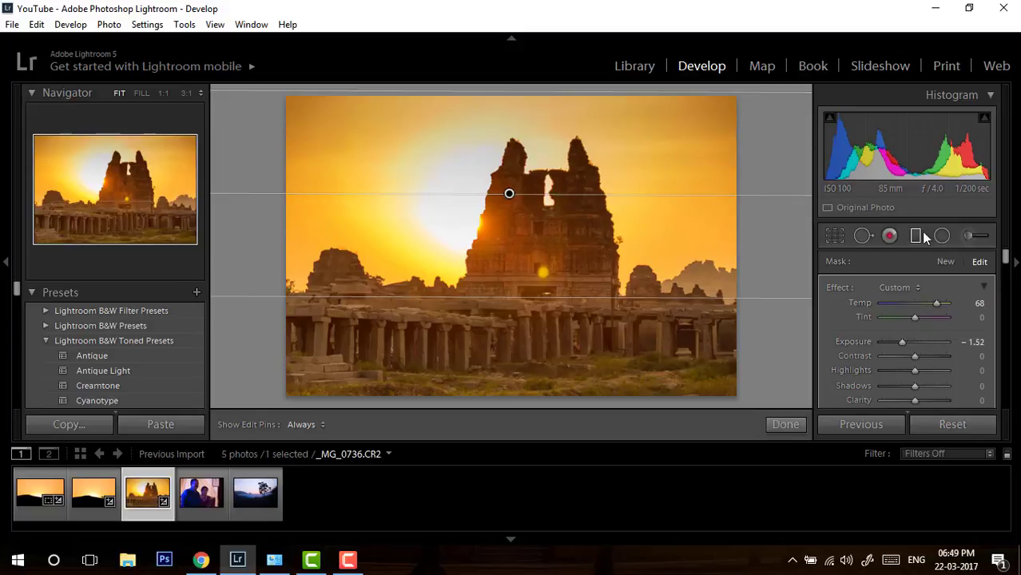
pyautogui.press('Escape')
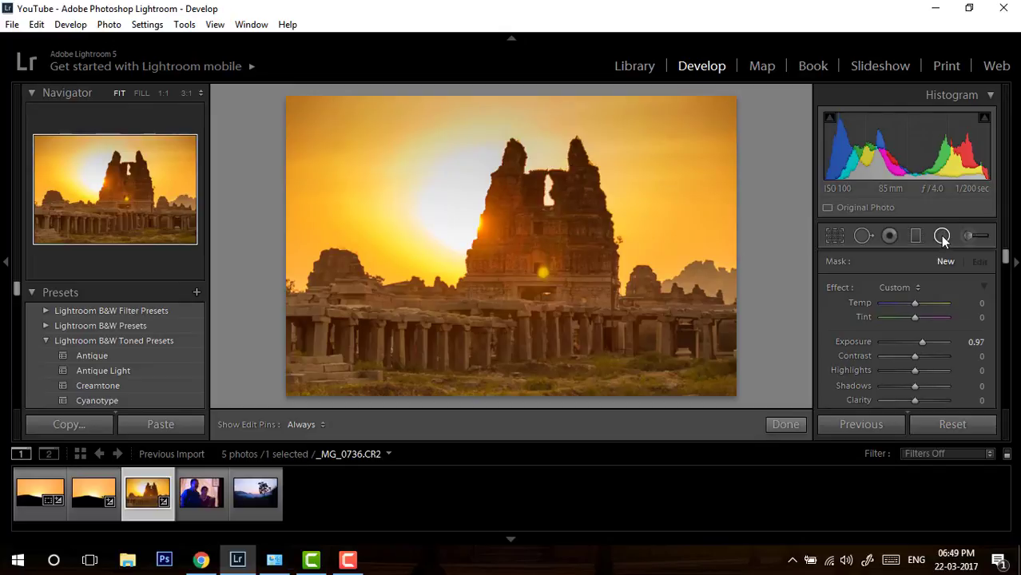
# Brighten the sunlit temple with a radial filter at Exposure 1.06 and Clarity 20.
pyautogui.click(941, 237)
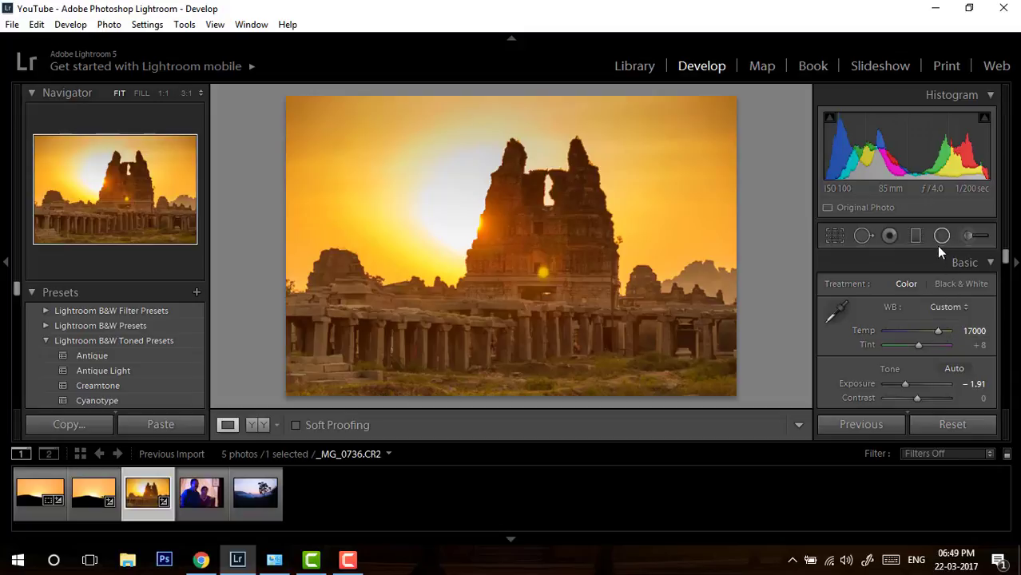
pyautogui.click(940, 242)
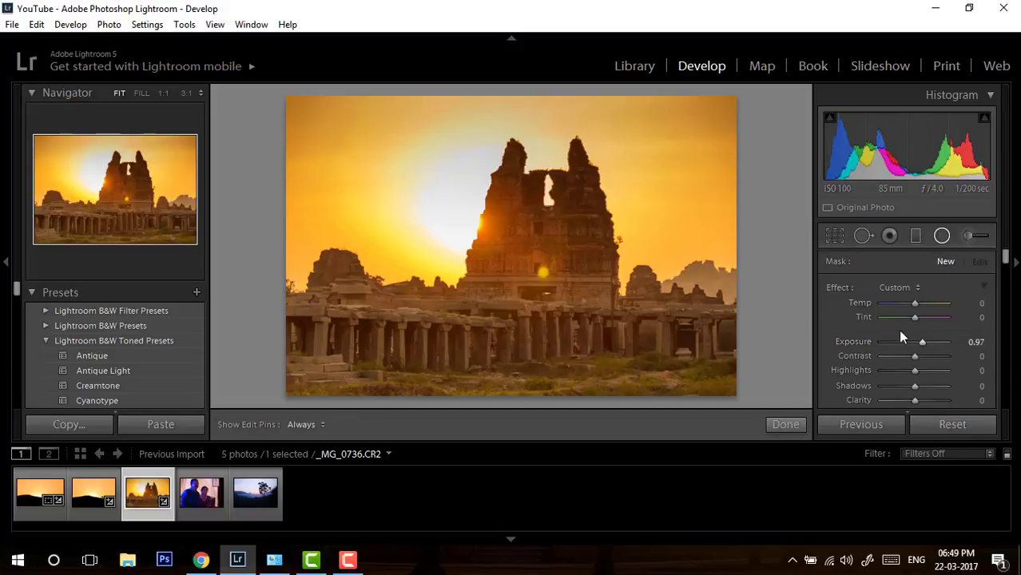
pyautogui.moveTo(922, 342); pyautogui.dragTo(921, 341)
pyautogui.moveTo(1005, 262); pyautogui.dragTo(1005, 267)
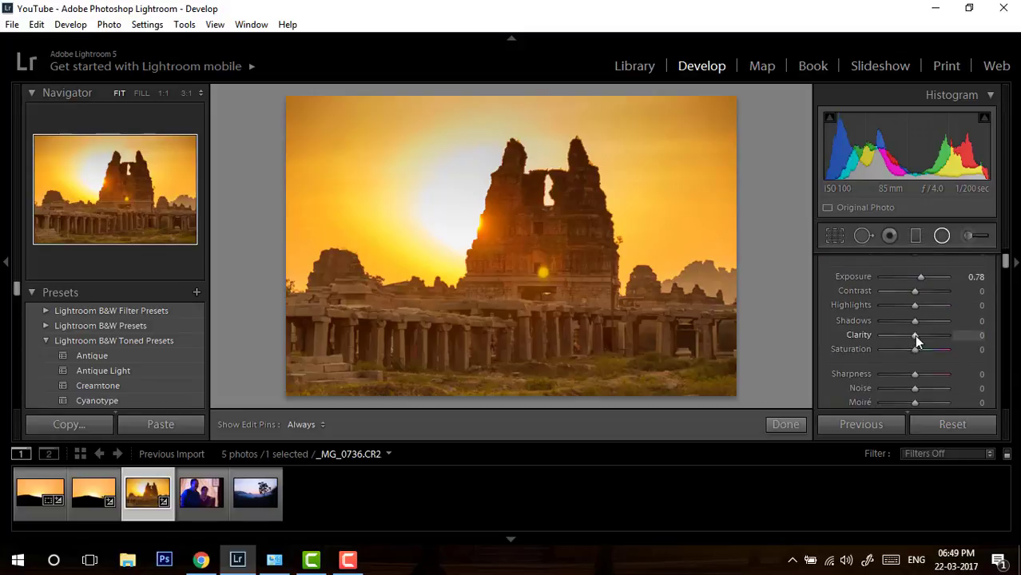
pyautogui.moveTo(920, 337); pyautogui.dragTo(920, 337)
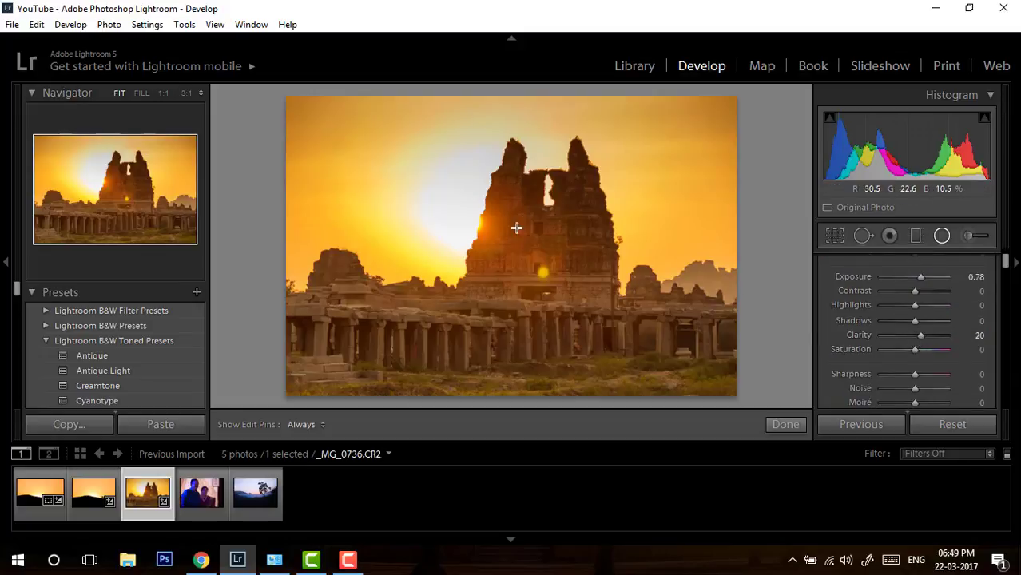
pyautogui.moveTo(516, 226); pyautogui.dragTo(586, 292)
pyautogui.moveTo(527, 235); pyautogui.dragTo(512, 228)
pyautogui.moveTo(573, 233); pyautogui.dragTo(589, 221)
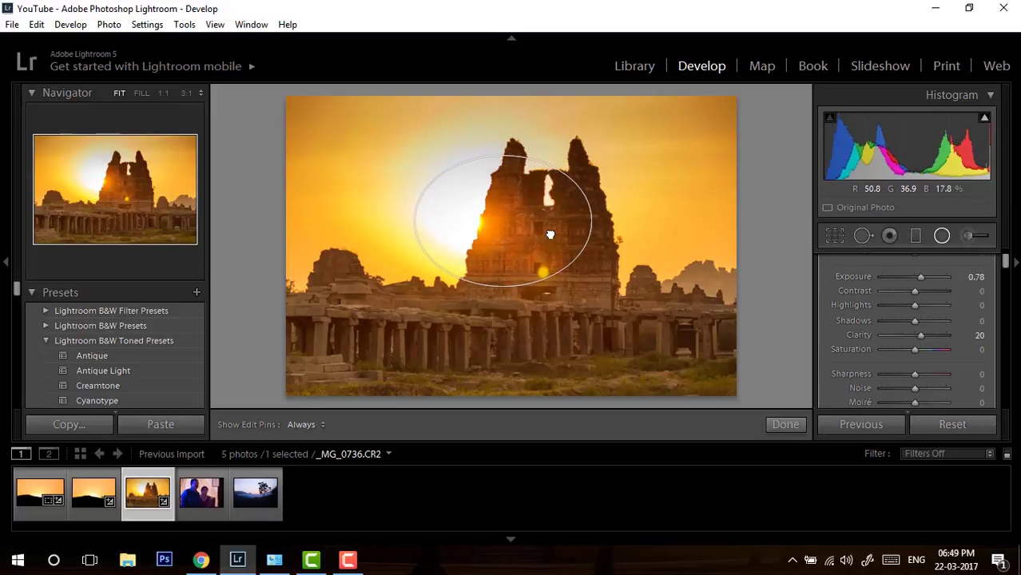
pyautogui.moveTo(922, 277); pyautogui.dragTo(924, 277)
pyautogui.moveTo(559, 230); pyautogui.dragTo(565, 229)
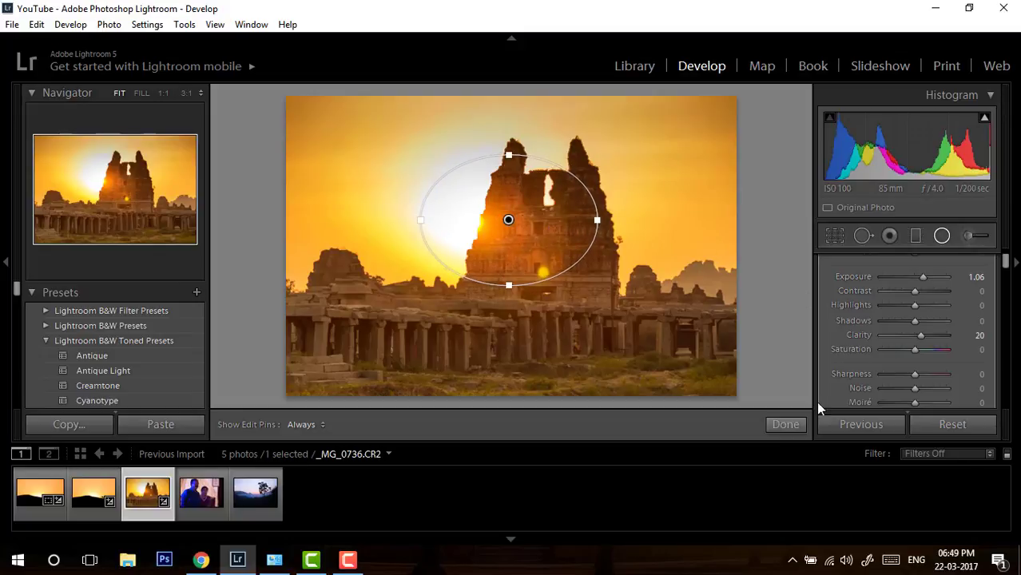
pyautogui.click(787, 424)
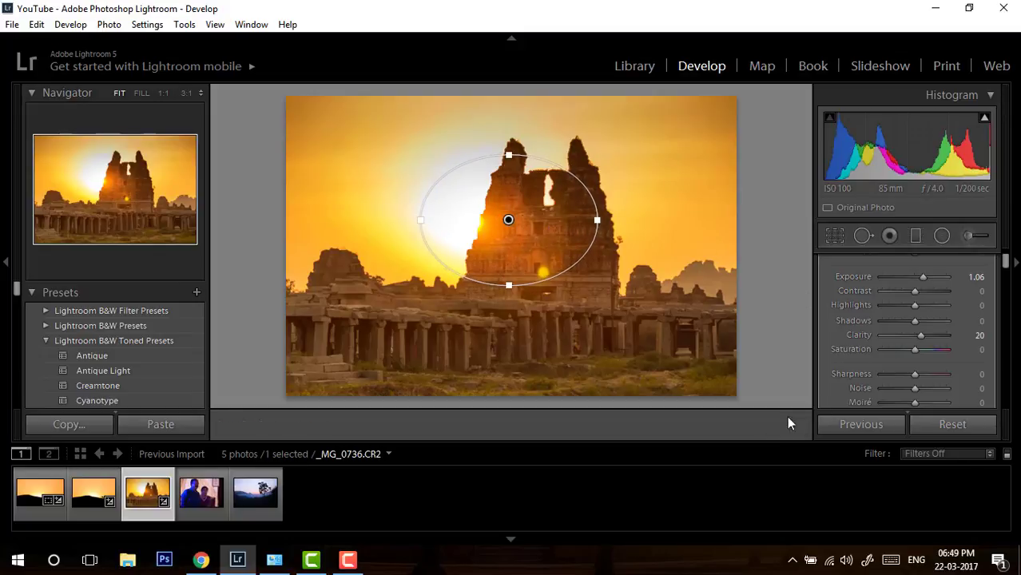
# Add a graduated filter over the lower ruins at Exposure 0.41, Tint −26, Clarity 8.
pyautogui.click(915, 237)
pyautogui.moveTo(550, 404); pyautogui.dragTo(549, 240)
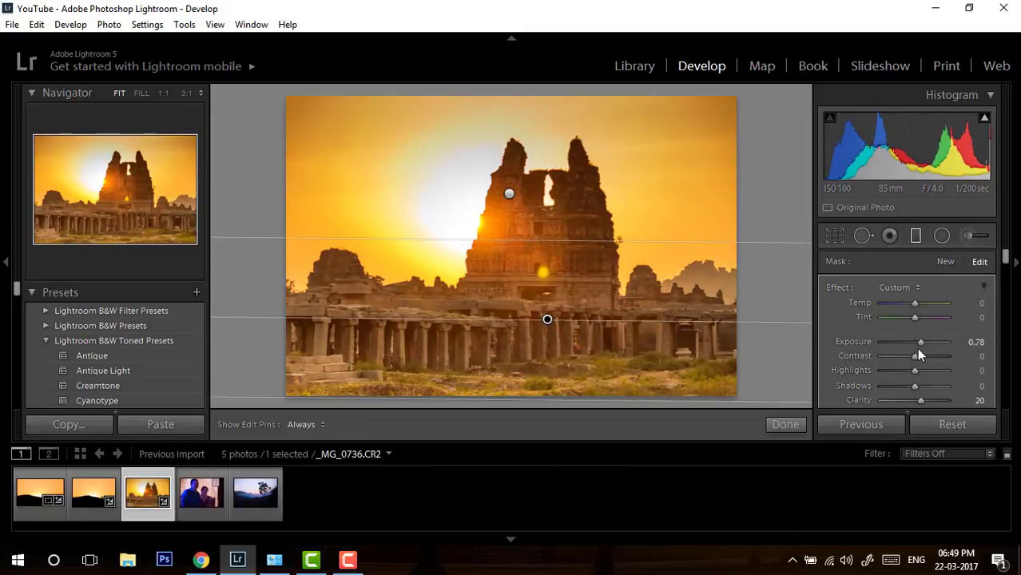
pyautogui.moveTo(919, 341); pyautogui.dragTo(917, 342)
pyautogui.moveTo(915, 398); pyautogui.dragTo(912, 400)
pyautogui.moveTo(915, 317); pyautogui.dragTo(903, 317)
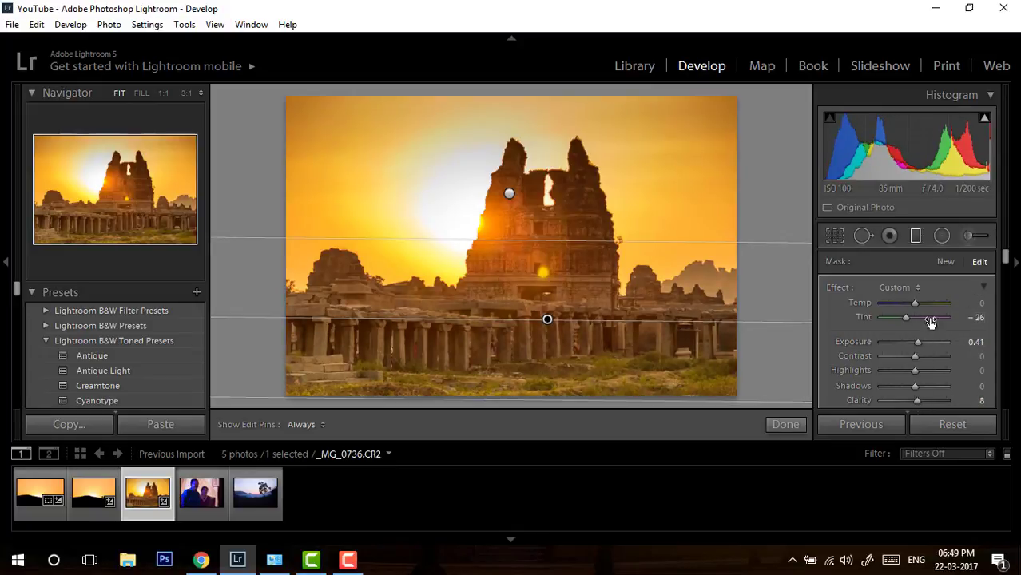
# Raise the photo's overall Basic contrast to +12.
pyautogui.click(788, 425)
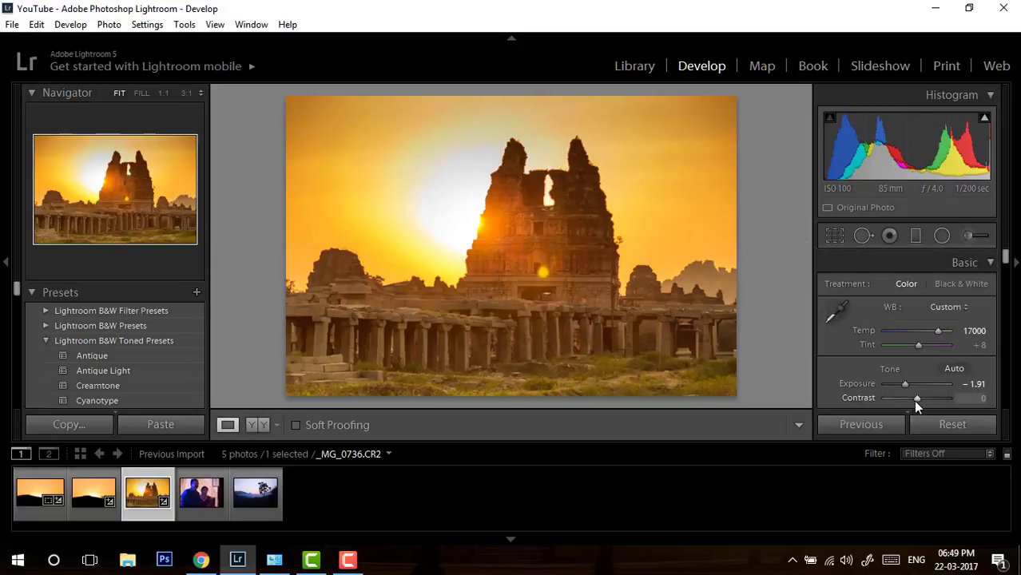
pyautogui.moveTo(915, 398); pyautogui.dragTo(917, 397)
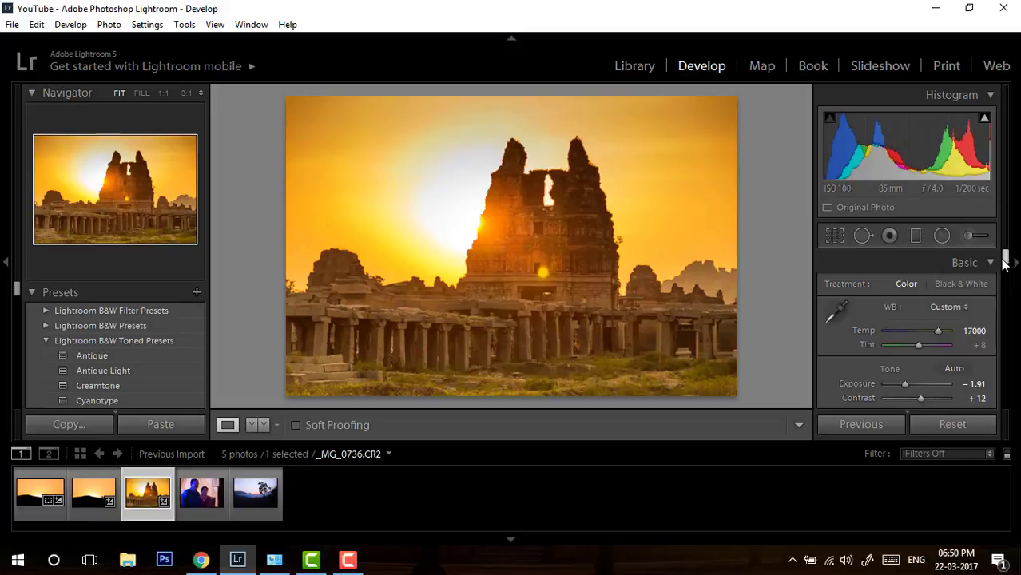
pyautogui.moveTo(1006, 263); pyautogui.dragTo(1006, 271)
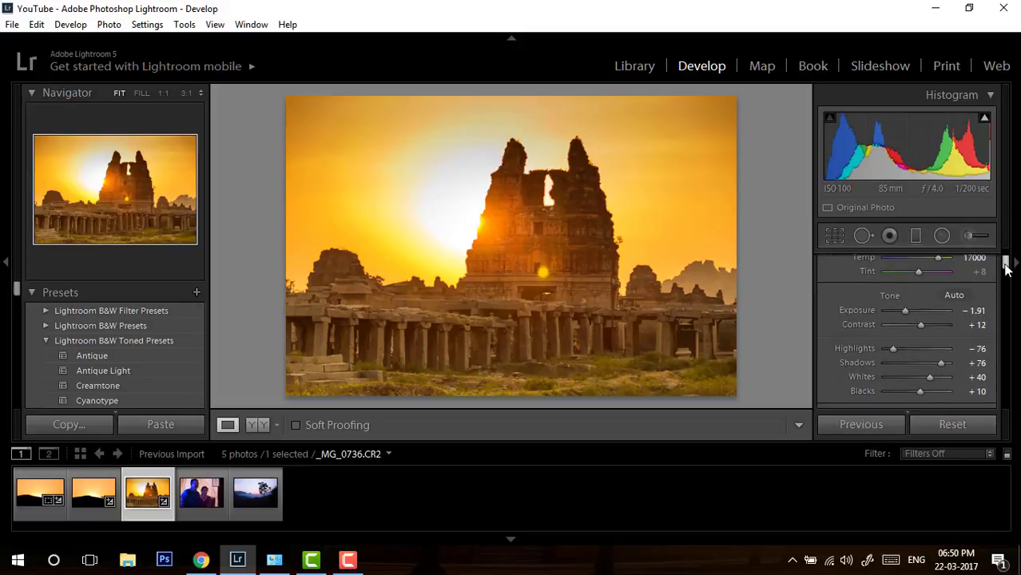
# Brighten the temple tower with a new radial filter at Exposure 0.60.
pyautogui.click(942, 236)
pyautogui.moveTo(559, 223)
pyautogui.mouseDown()
pyautogui.moveTo(605, 273)
pyautogui.moveTo(578, 242)
pyautogui.mouseUp()
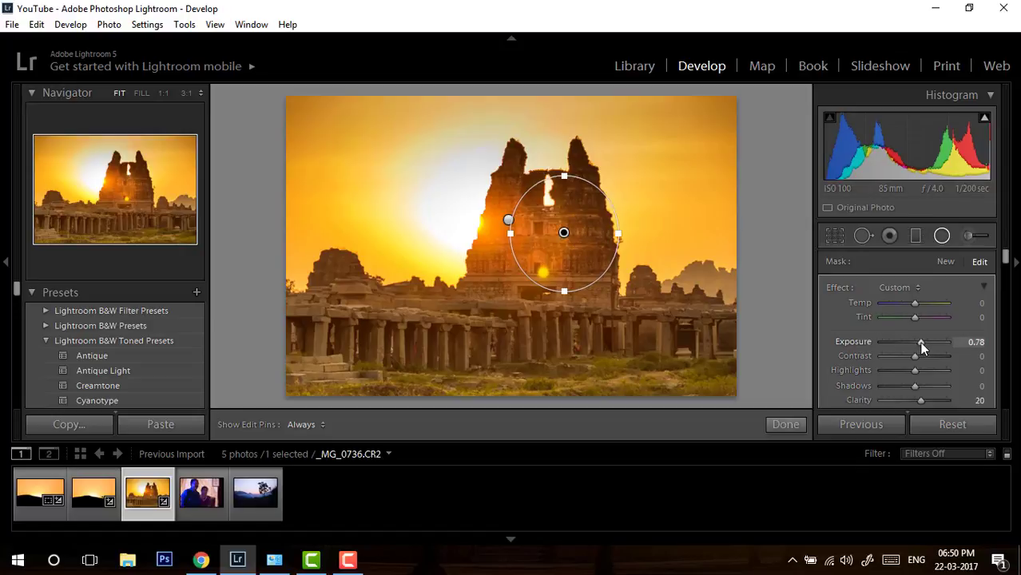
pyautogui.moveTo(920, 342); pyautogui.dragTo(921, 341)
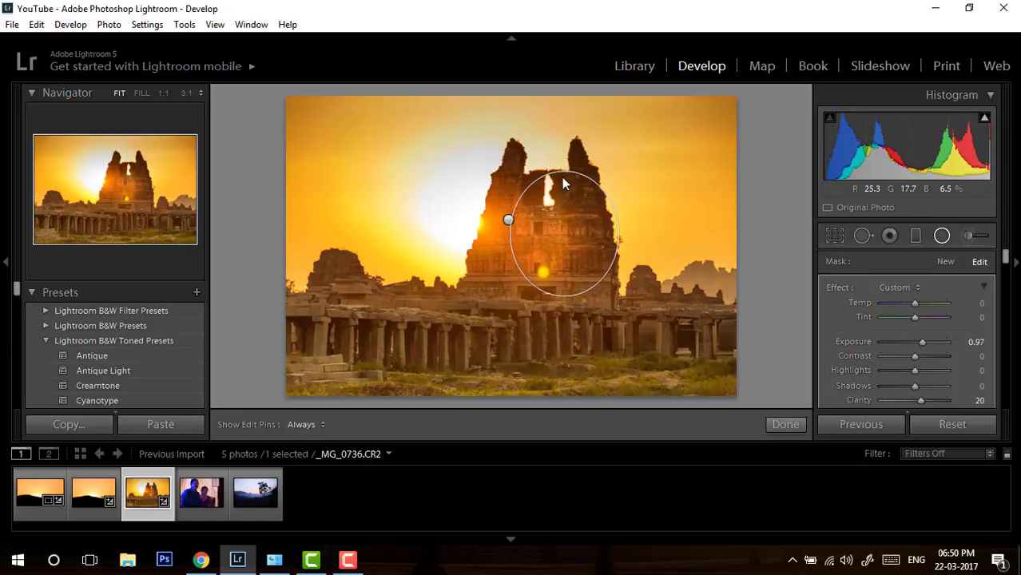
pyautogui.moveTo(510, 233); pyautogui.dragTo(498, 232)
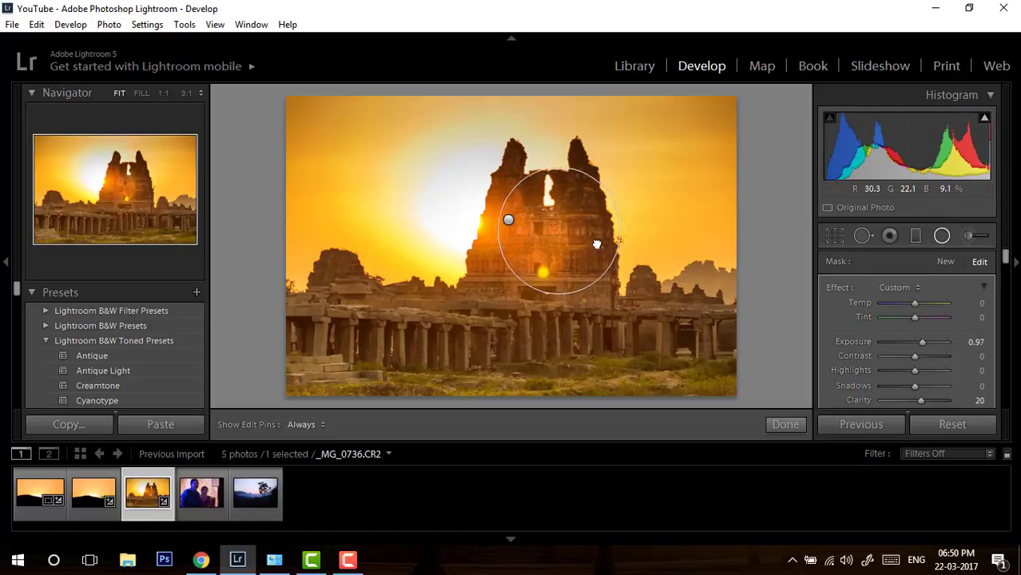
pyautogui.moveTo(596, 245); pyautogui.dragTo(596, 247)
pyautogui.moveTo(922, 342); pyautogui.dragTo(919, 343)
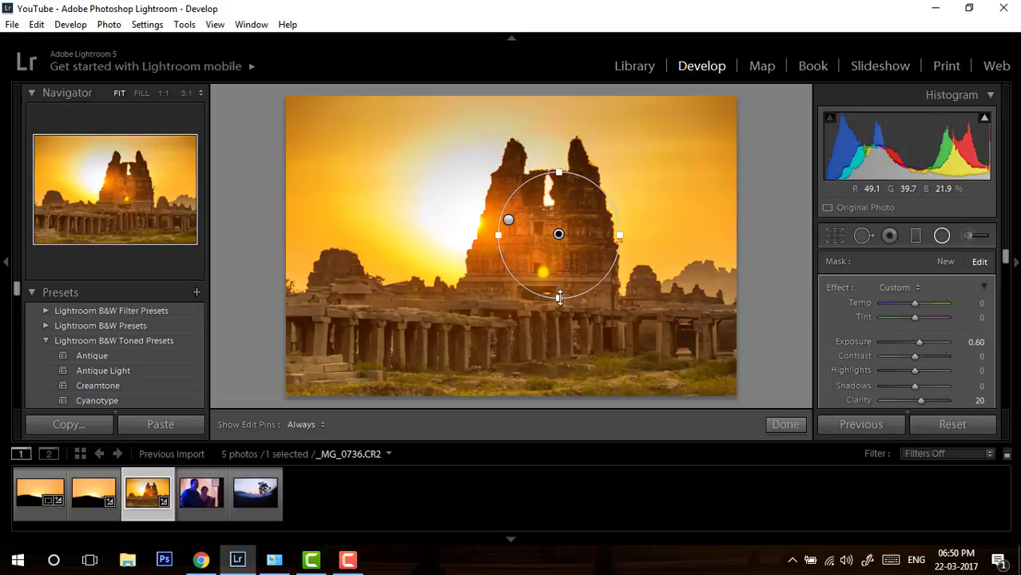
pyautogui.click(785, 424)
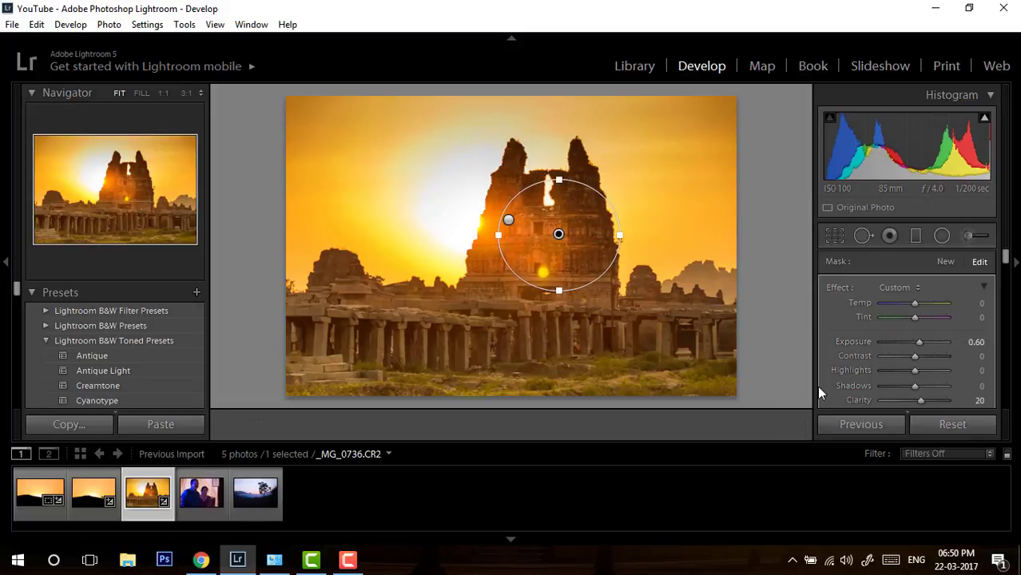
# Darken the lower-ruins graduated filter to Exposure −1.06.
pyautogui.click(916, 236)
pyautogui.moveTo(548, 240); pyautogui.dragTo(547, 400)
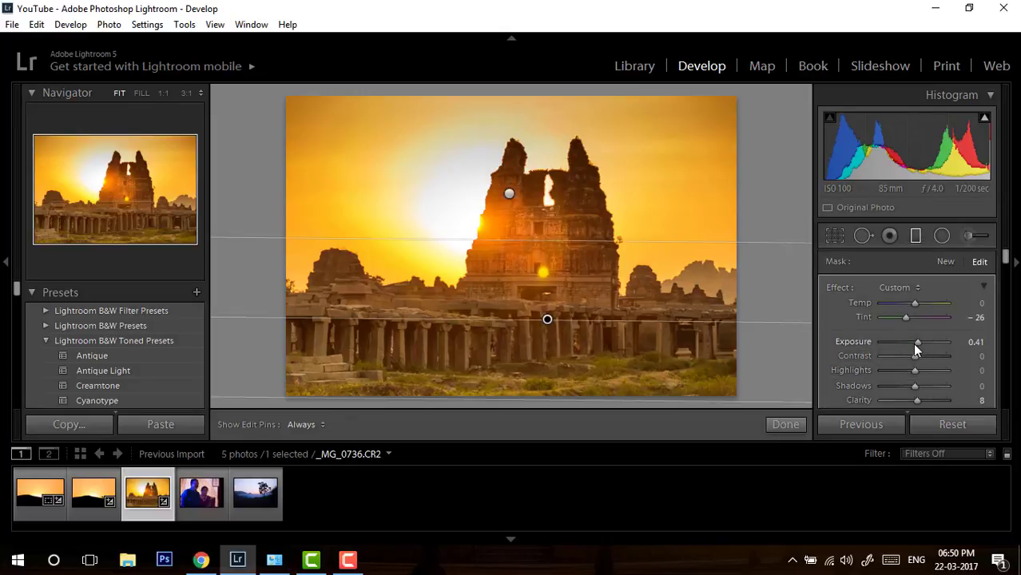
pyautogui.moveTo(915, 347); pyautogui.dragTo(907, 342)
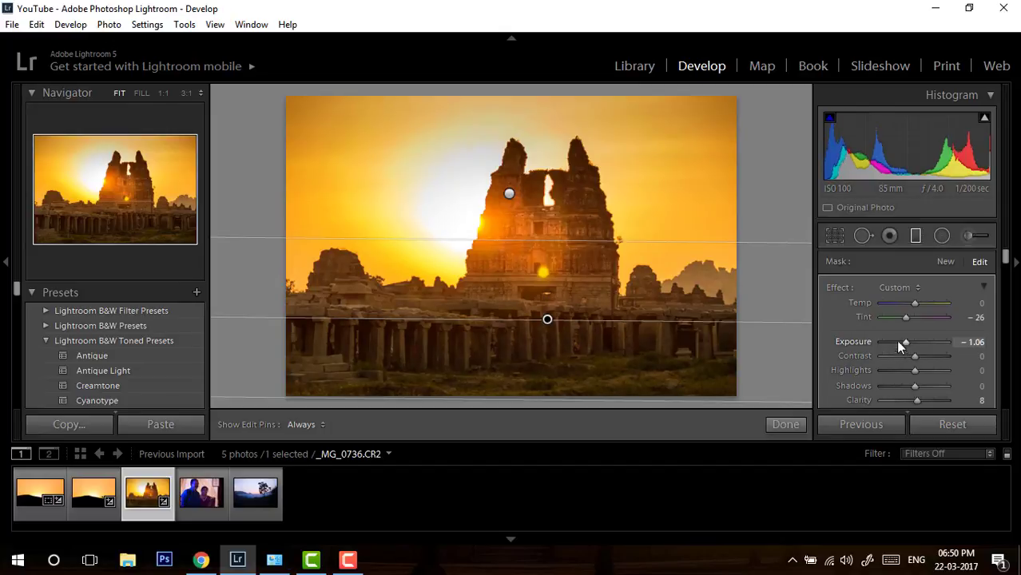
pyautogui.click(786, 424)
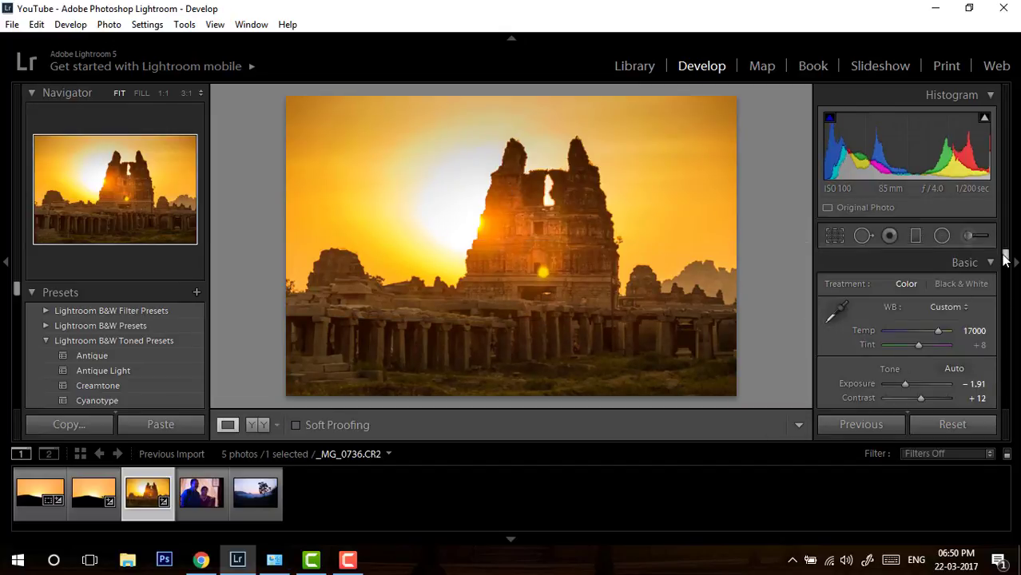
# Toggle the Before view to compare the edited photo with the original.
pyautogui.press('\\')
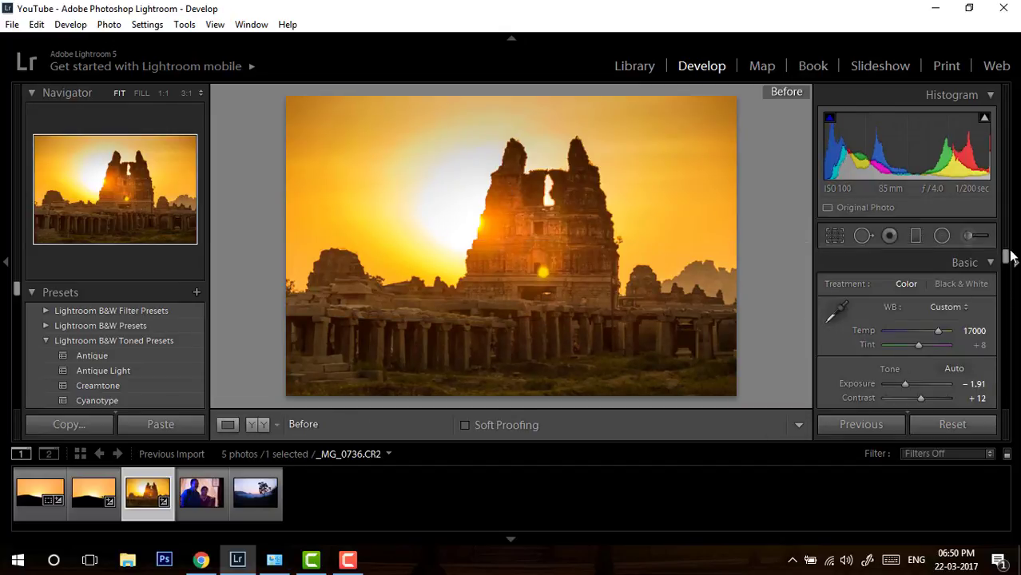
pyautogui.press('\\')
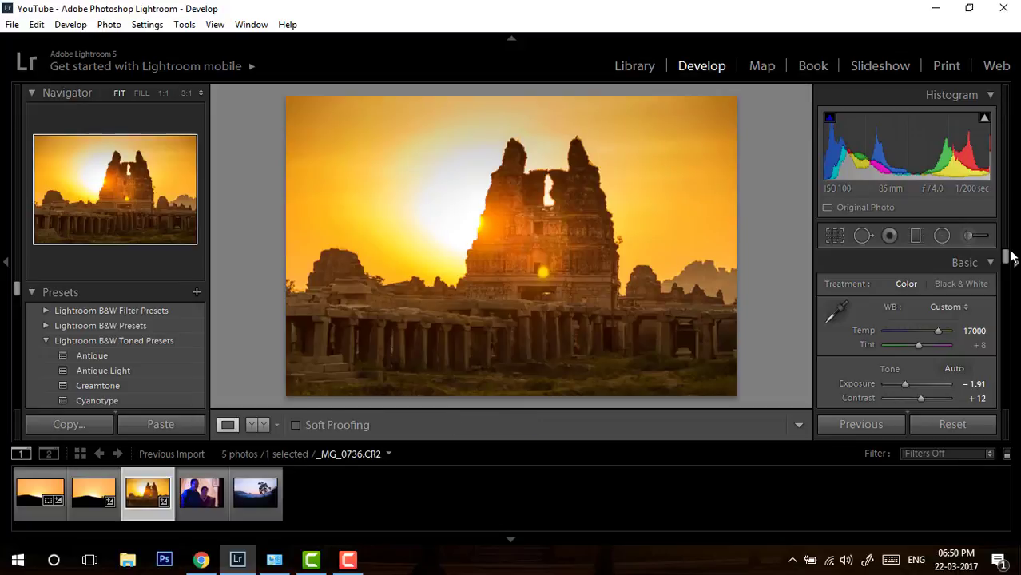
pyautogui.press('\\')
pyautogui.press('\\')
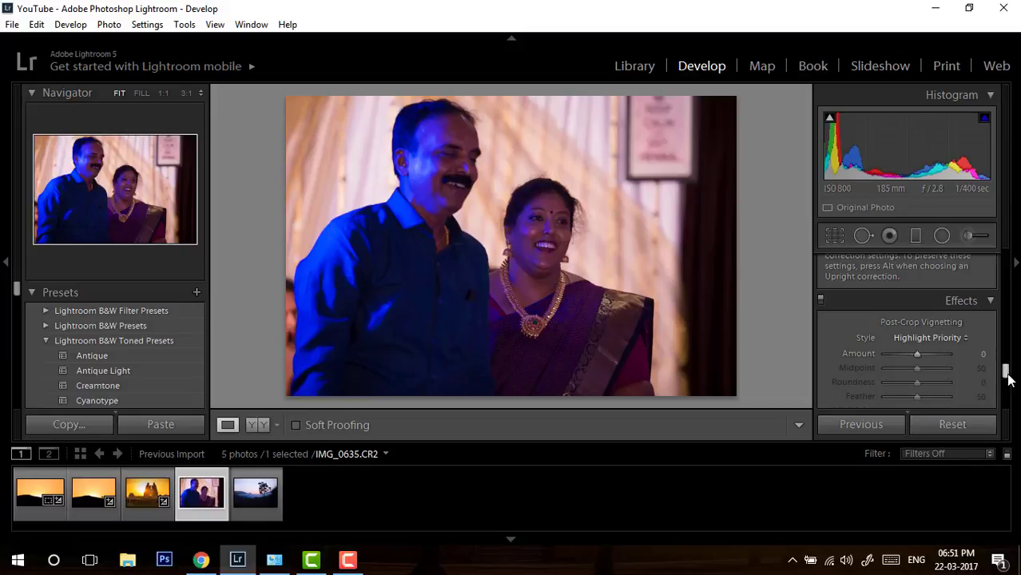
# Scroll the right panel back up to the Basic panel for the couple's portrait.
pyautogui.moveTo(1006, 371); pyautogui.dragTo(1006, 263)
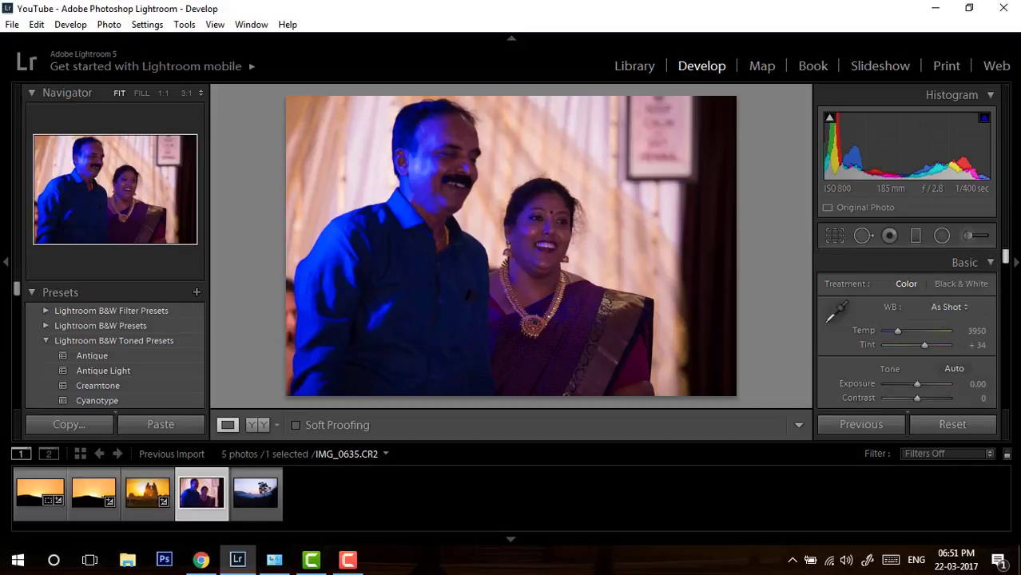
# Try a white balance sampled from the background curtain, then undo it.
pyautogui.click(837, 314)
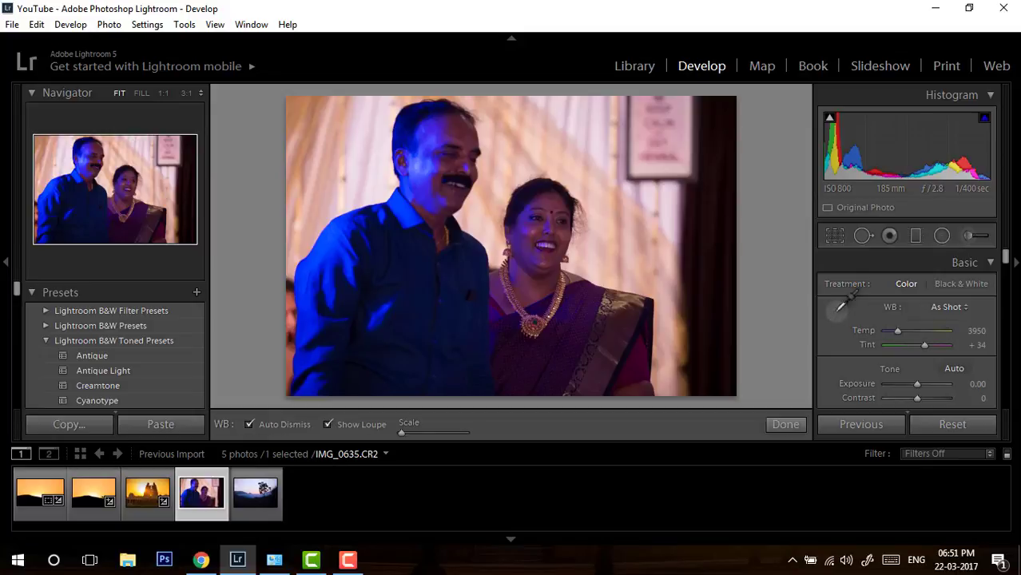
pyautogui.click(693, 165)
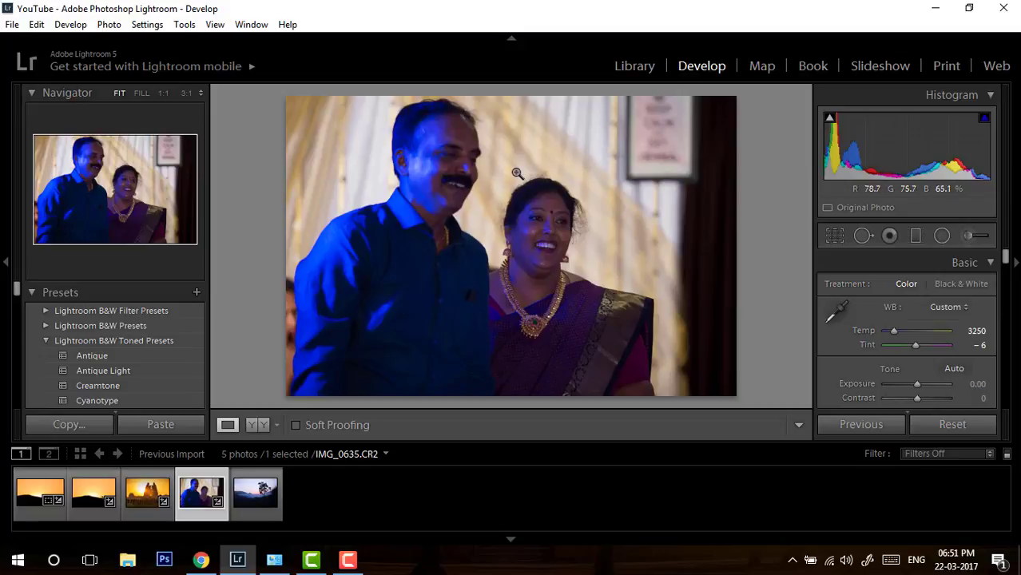
pyautogui.hotkey('ctrl', 'z')
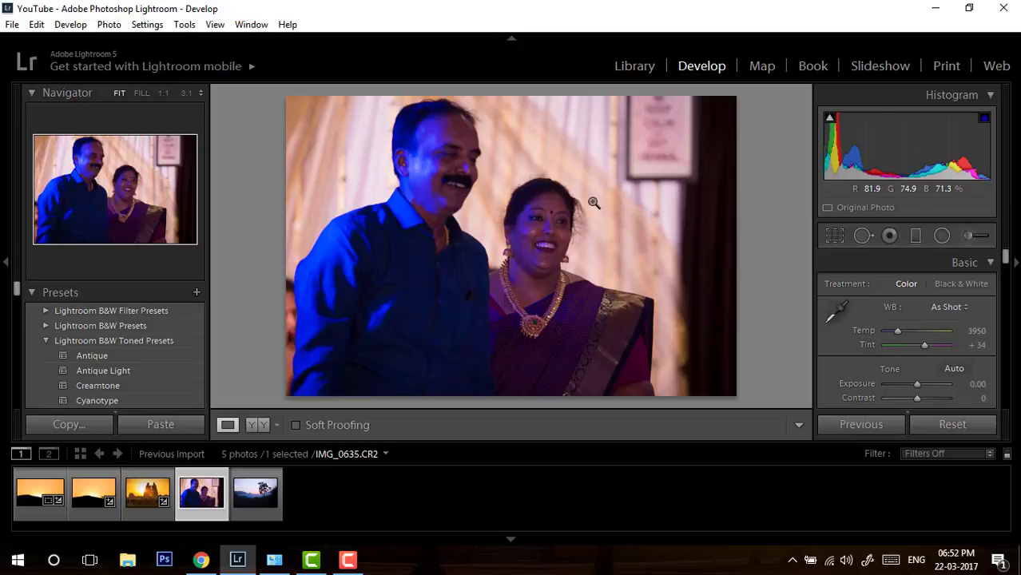
# Reset the radial filter's effect sliders and draw a circle near the woman's face.
pyautogui.click(941, 236)
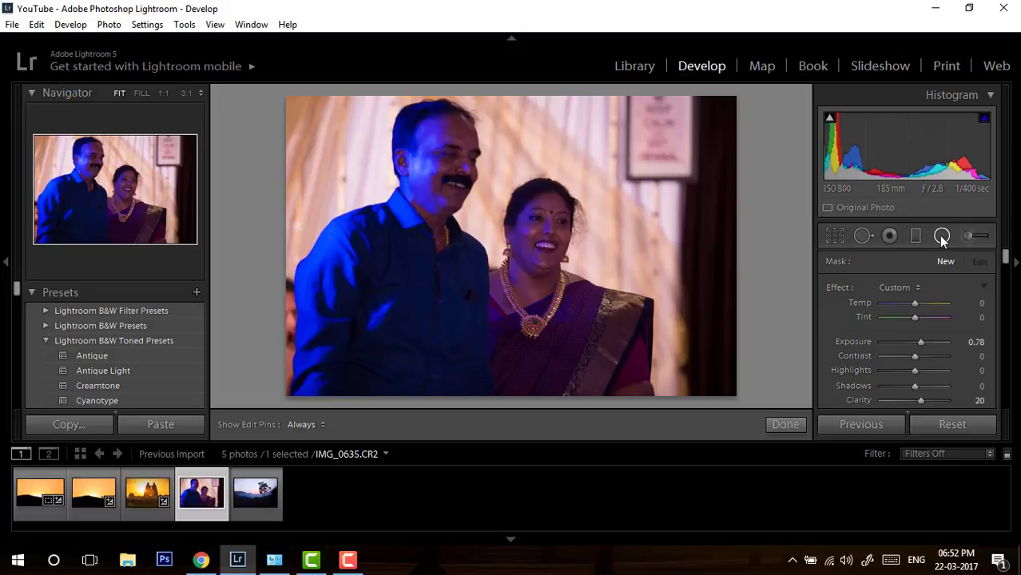
pyautogui.doubleClick(835, 288)
pyautogui.moveTo(1005, 262); pyautogui.dragTo(1005, 269)
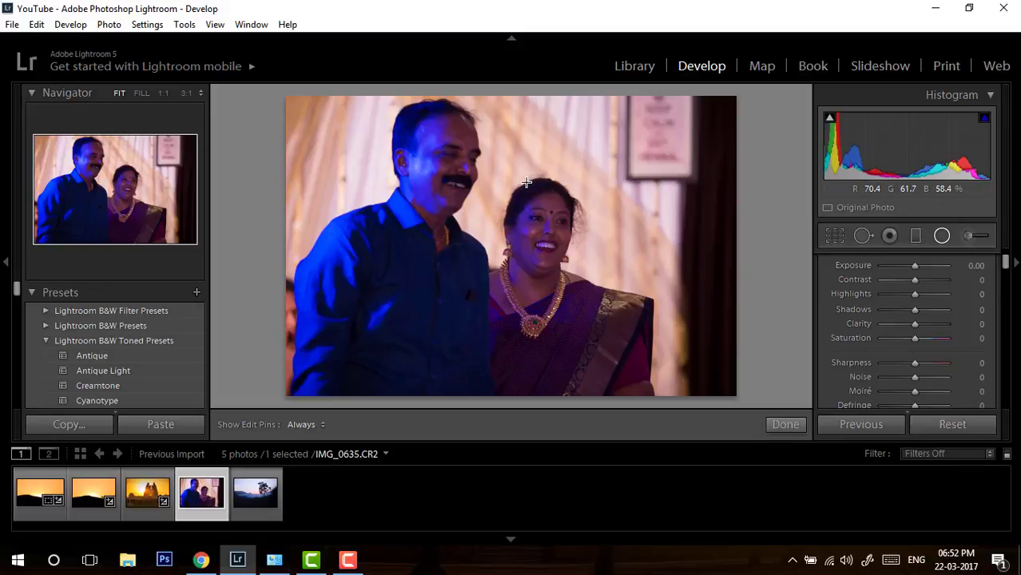
pyautogui.moveTo(526, 184); pyautogui.dragTo(587, 244)
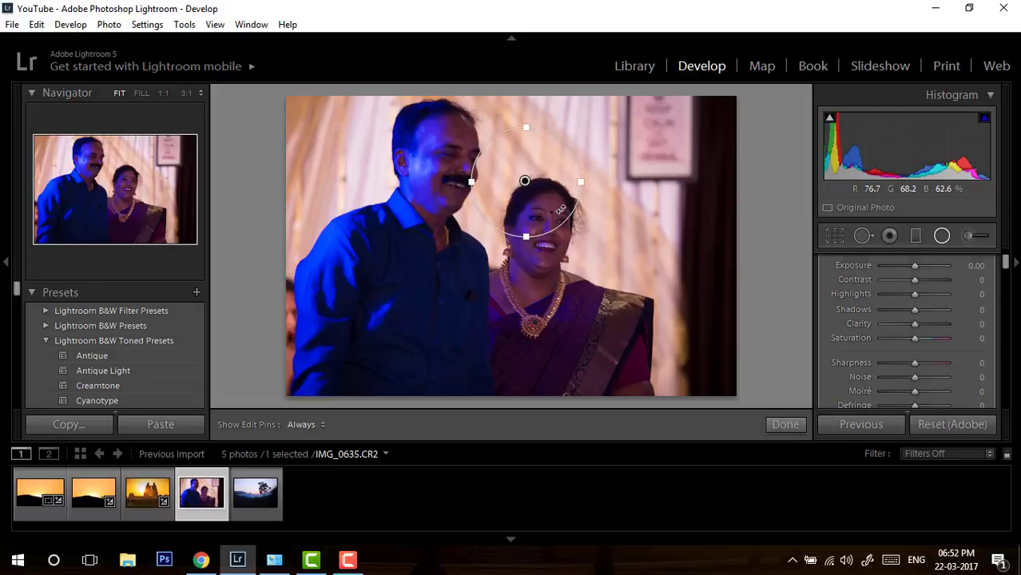
pyautogui.moveTo(551, 192); pyautogui.dragTo(563, 242)
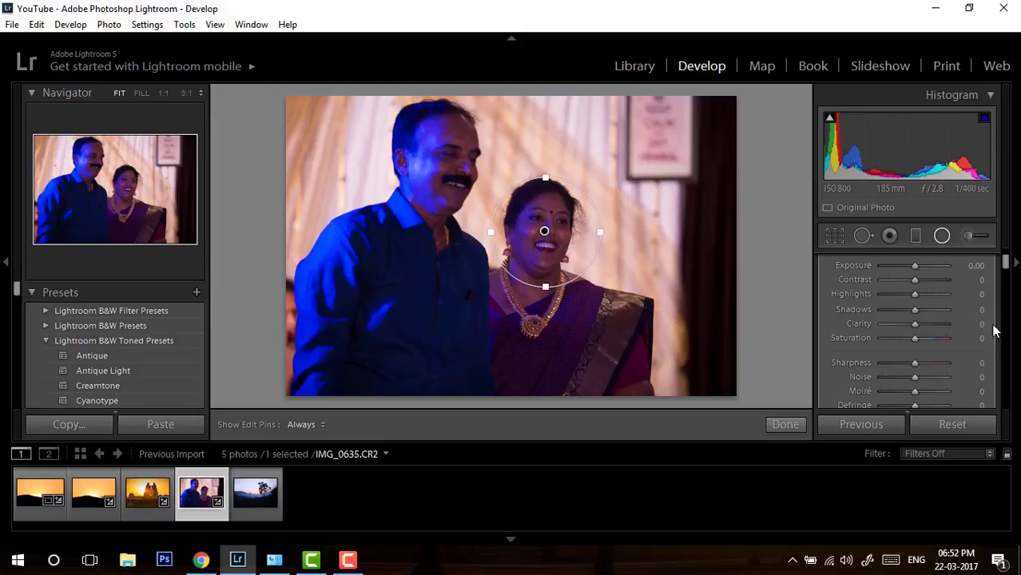
# Set the filter to Feather 0, Saturation −100 and move it onto the man's face.
pyautogui.click(1010, 272)
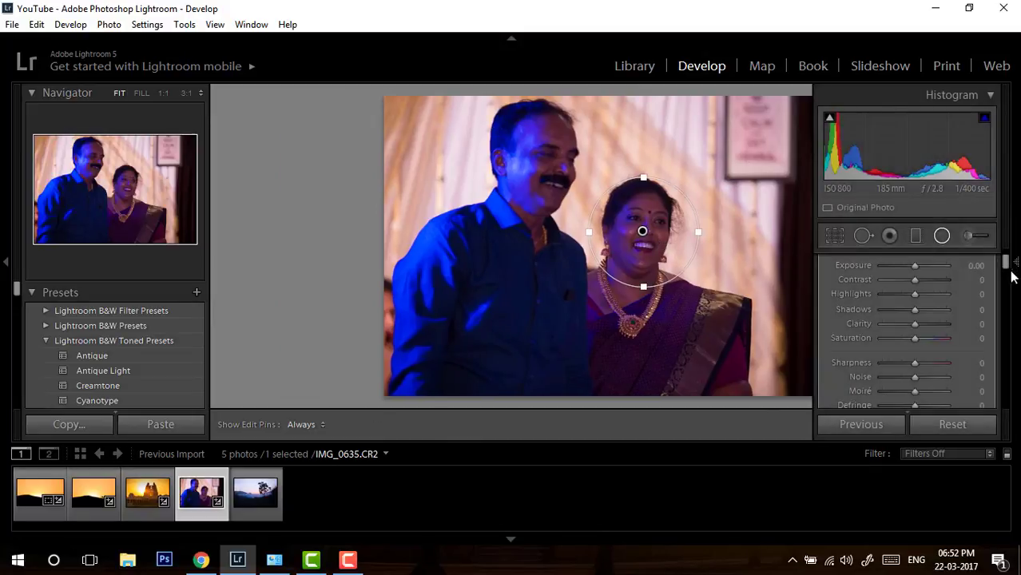
pyautogui.click(1011, 272)
pyautogui.scroll(-3, 1006, 276)
pyautogui.scroll(-2, 1005, 276)
pyautogui.scroll(2, 991, 283)
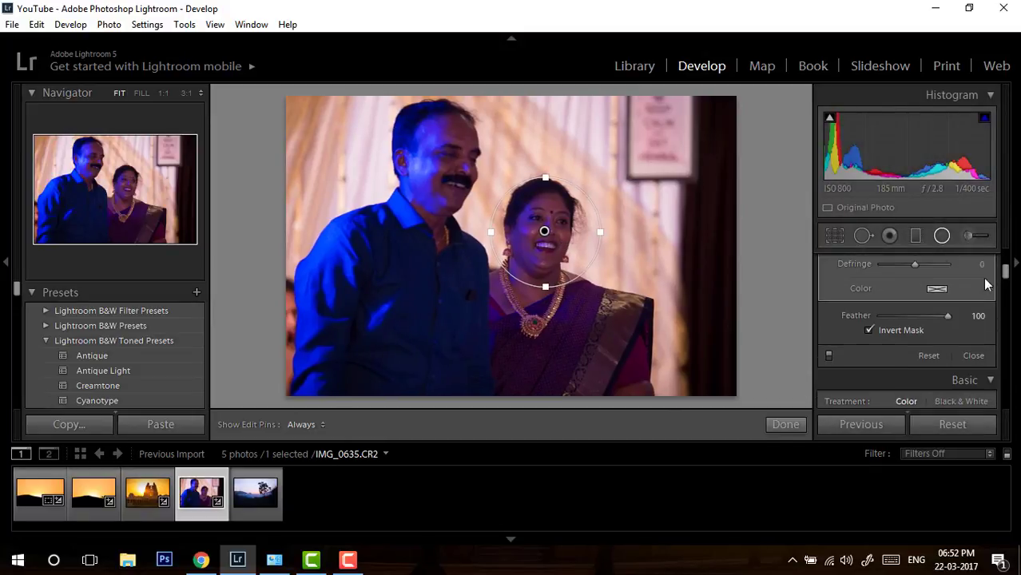
pyautogui.moveTo(948, 316); pyautogui.dragTo(872, 289)
pyautogui.scroll(2, 1005, 270)
pyautogui.moveTo(576, 218); pyautogui.dragTo(466, 180)
# Finish the face radial filter and pick up the Basic panel's White Balance Selector.
pyautogui.moveTo(1005, 267); pyautogui.dragTo(1005, 258)
pyautogui.click(787, 424)
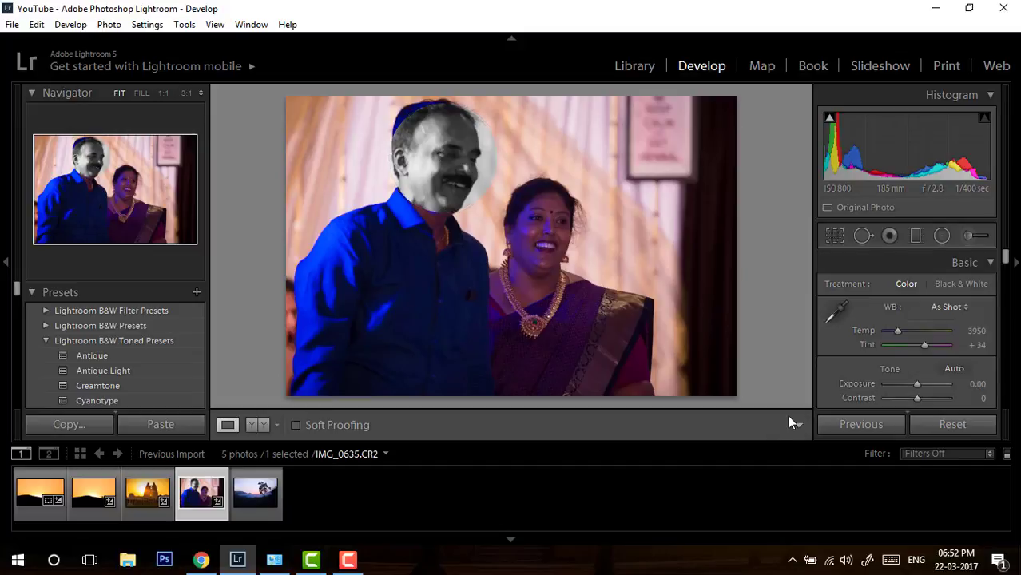
pyautogui.click(836, 312)
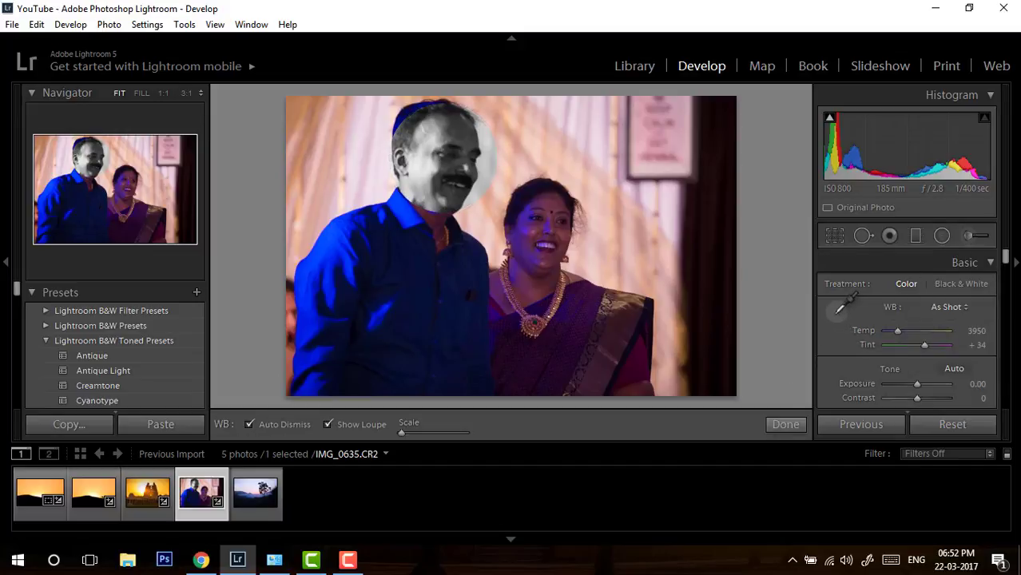
# Give the portrait a strong yellow white balance sampled from a spot on the photo.
pyautogui.click(442, 136)
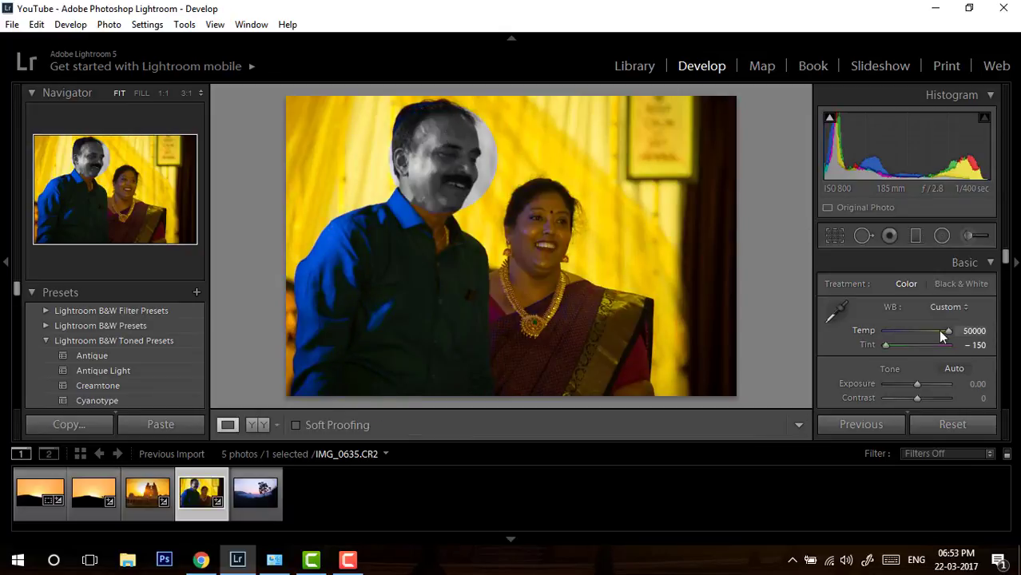
pyautogui.click(941, 236)
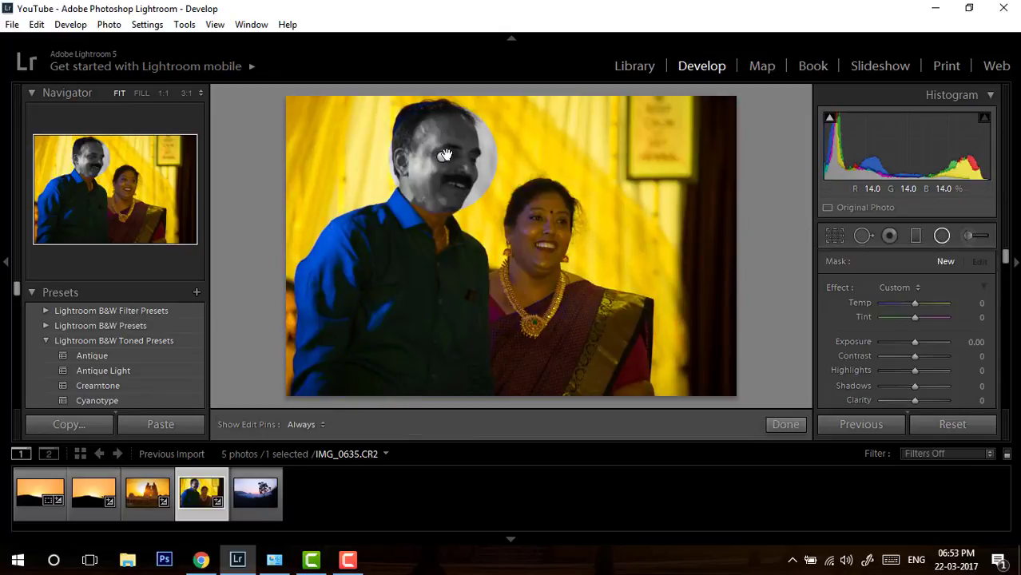
pyautogui.click(442, 157)
pyautogui.moveTo(486, 161); pyautogui.dragTo(700, 215)
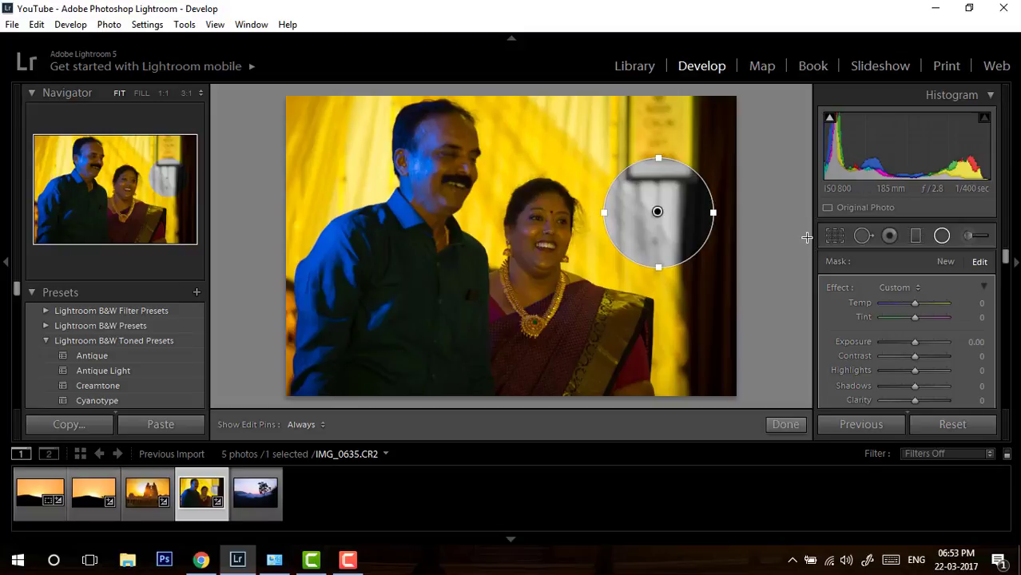
pyautogui.hotkey('ctrl', 'z')
pyautogui.hotkey('ctrl', 'z')
pyautogui.hotkey('ctrl', 'z')
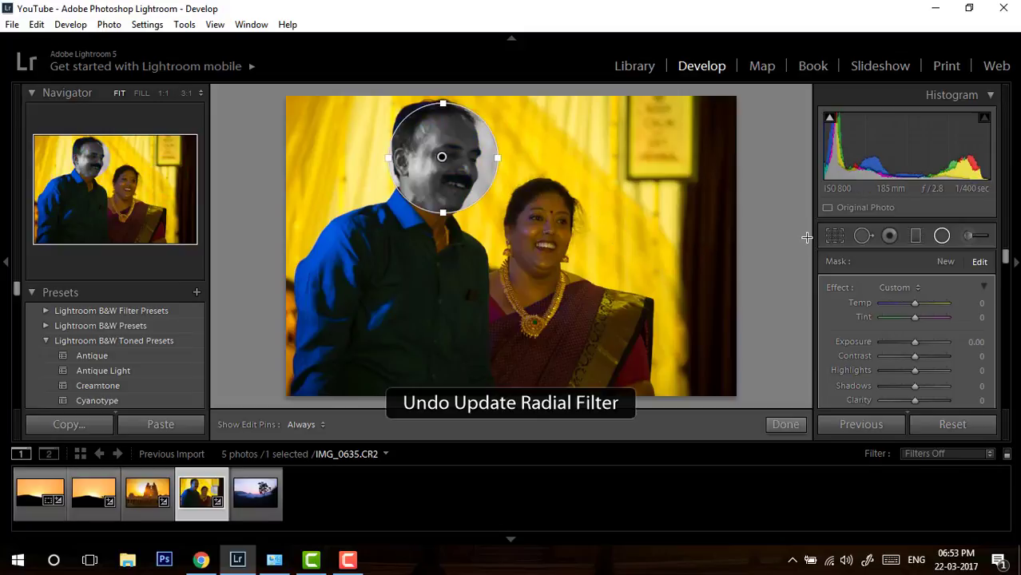
pyautogui.hotkey('ctrl', 'shift', 'z')
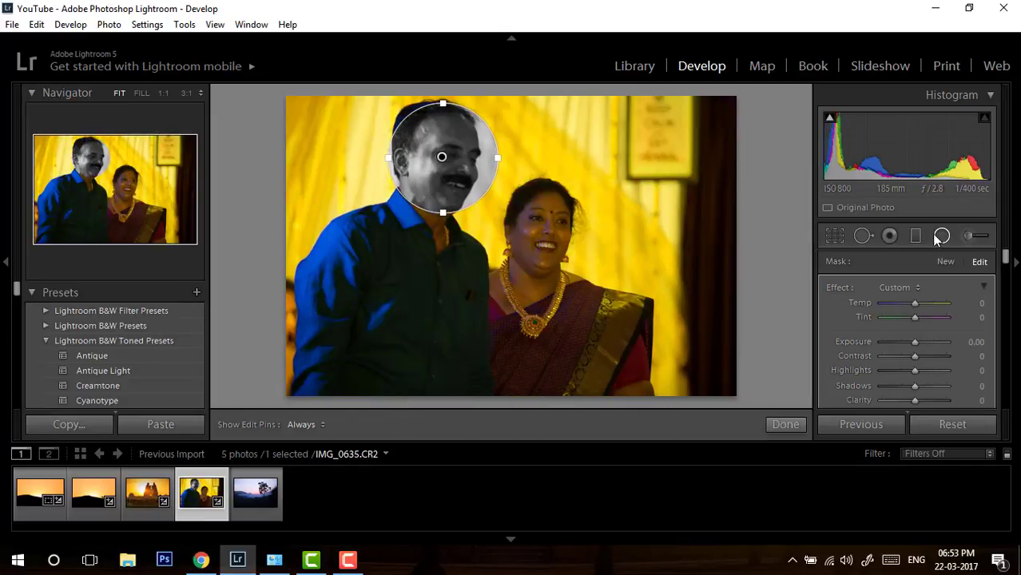
# Delete the radial filter on the man's face and move to the misty valley photo.
pyautogui.click(941, 237)
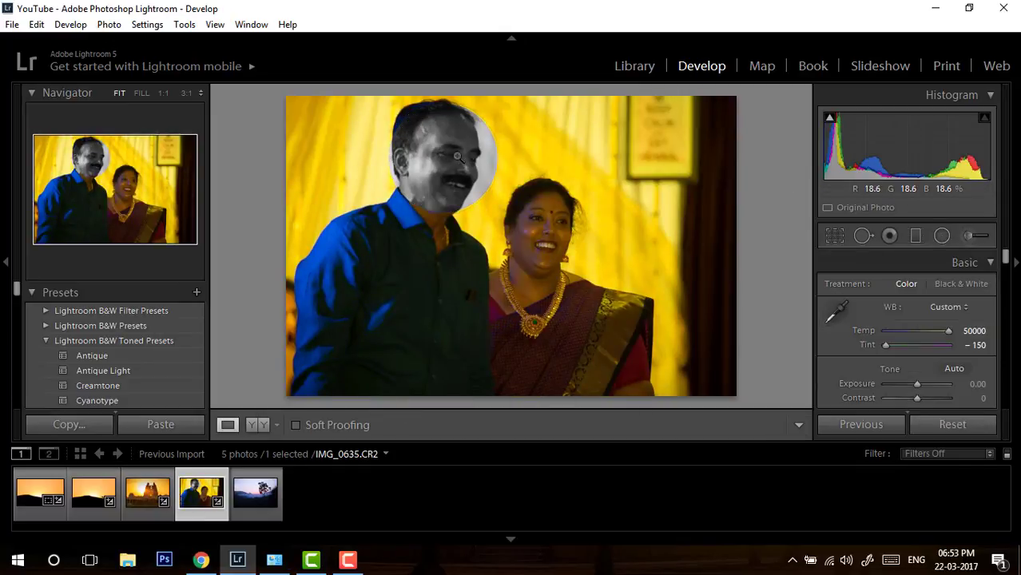
pyautogui.click(942, 237)
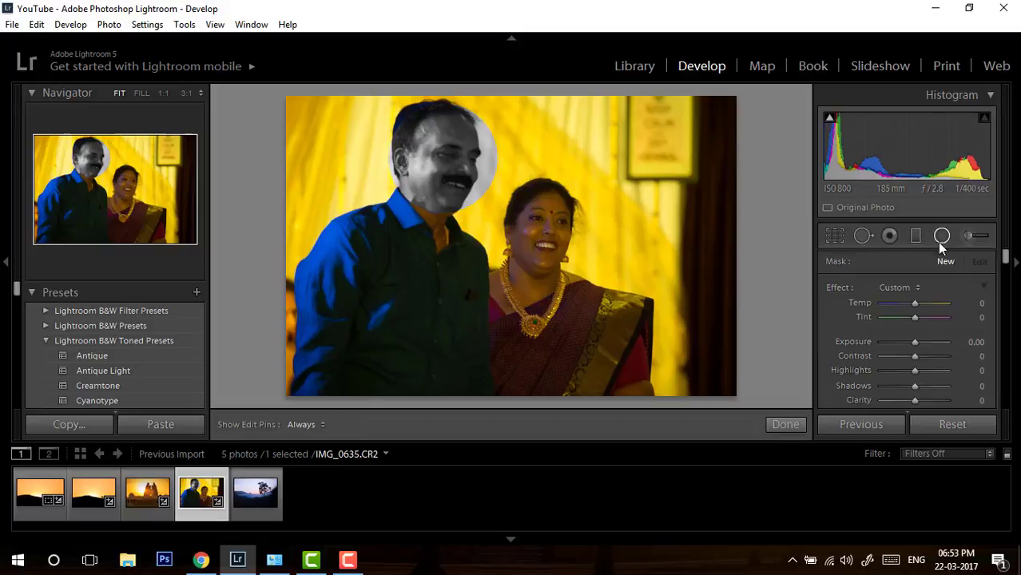
pyautogui.click(443, 160)
pyautogui.press('Delete')
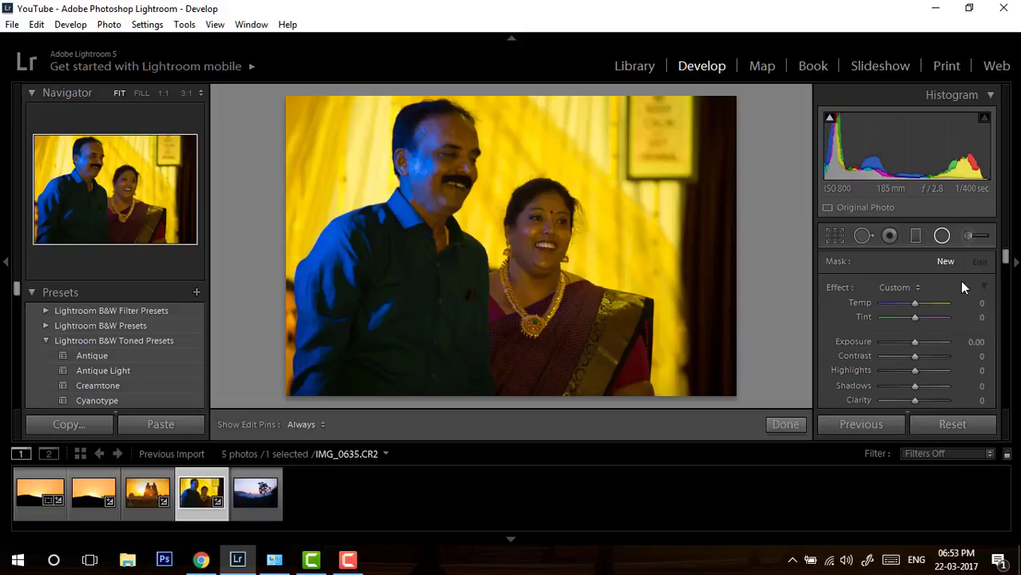
pyautogui.moveTo(1006, 257); pyautogui.dragTo(1005, 270)
pyautogui.hotkey('shift', 'm')
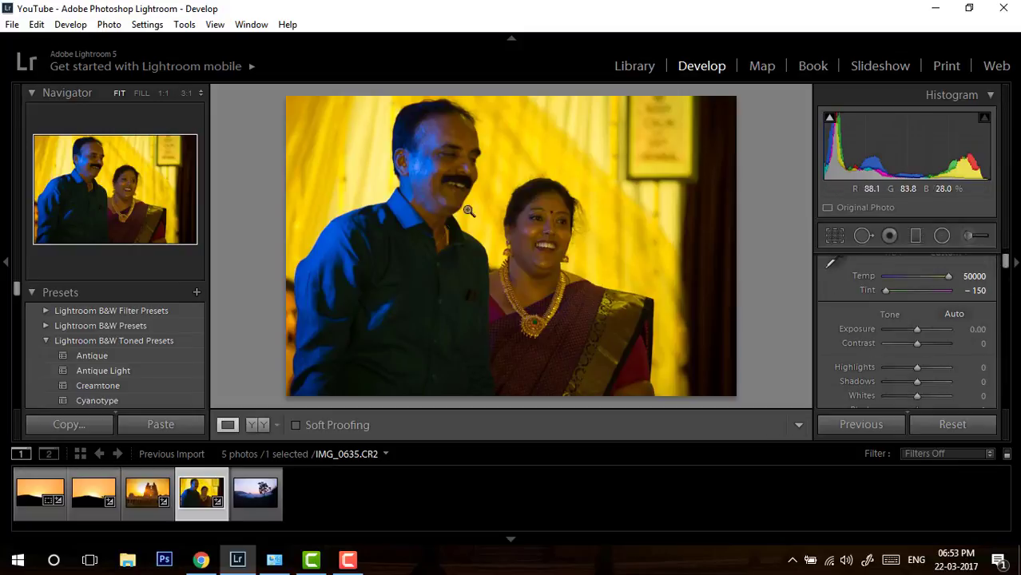
pyautogui.scroll(-10, 941, 356)
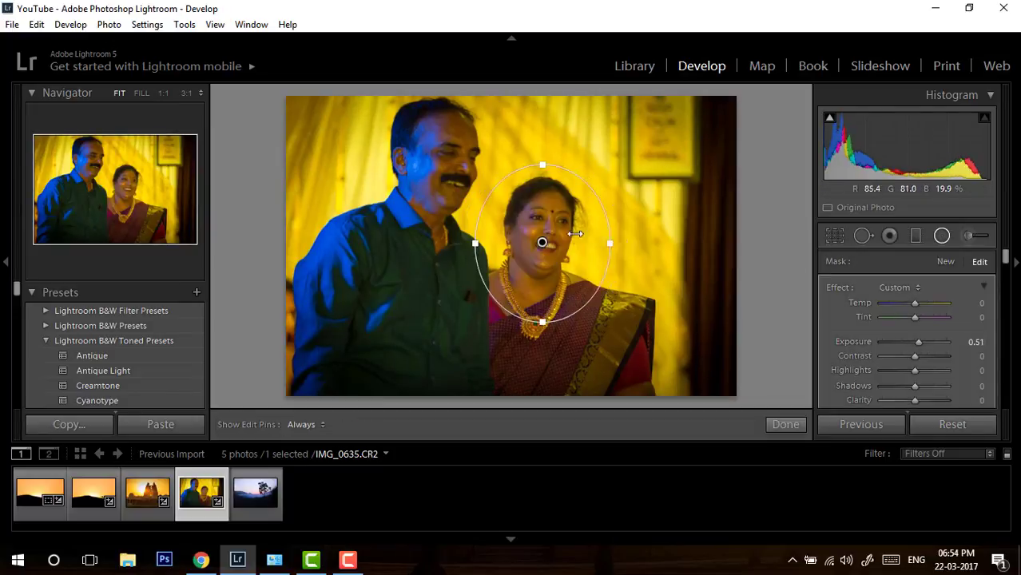
pyautogui.hotkey('shift', 'm')
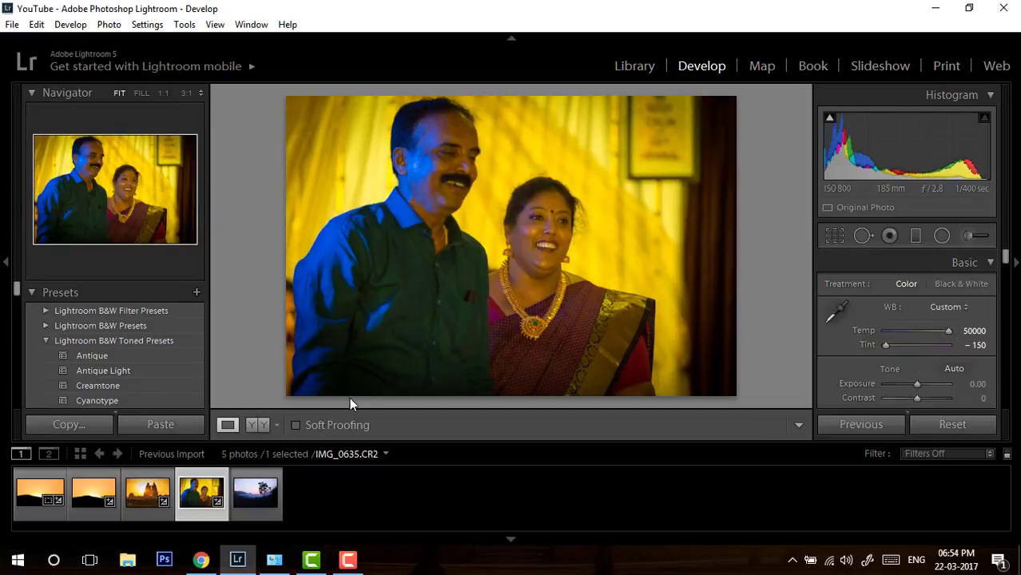
pyautogui.press('Right')
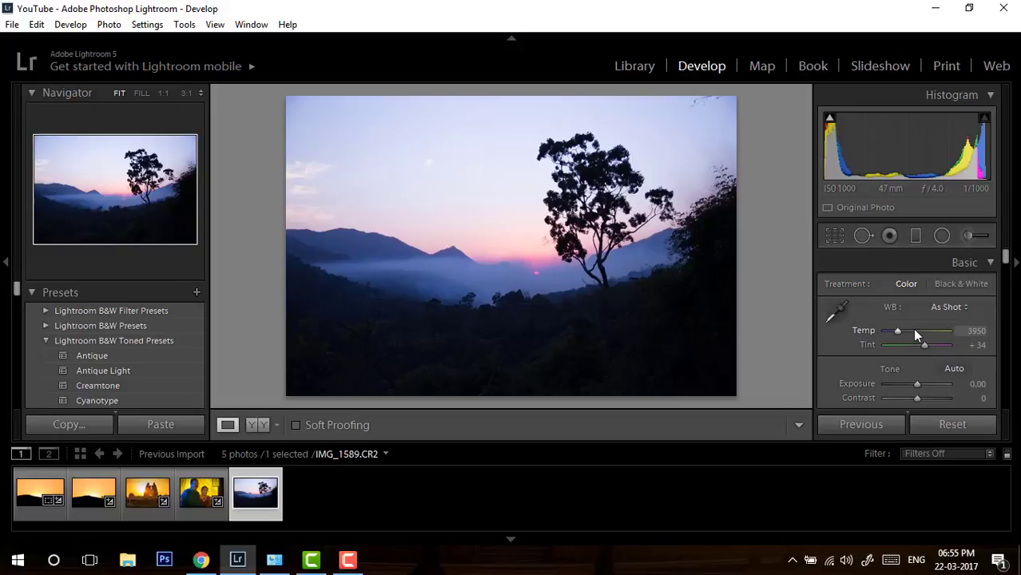
# Raise the misty valley's white balance Temp to 10369 for a warm orange-pink sky.
pyautogui.moveTo(914, 331)
pyautogui.mouseDown()
pyautogui.moveTo(927, 331)
pyautogui.moveTo(926, 342)
pyautogui.mouseUp()
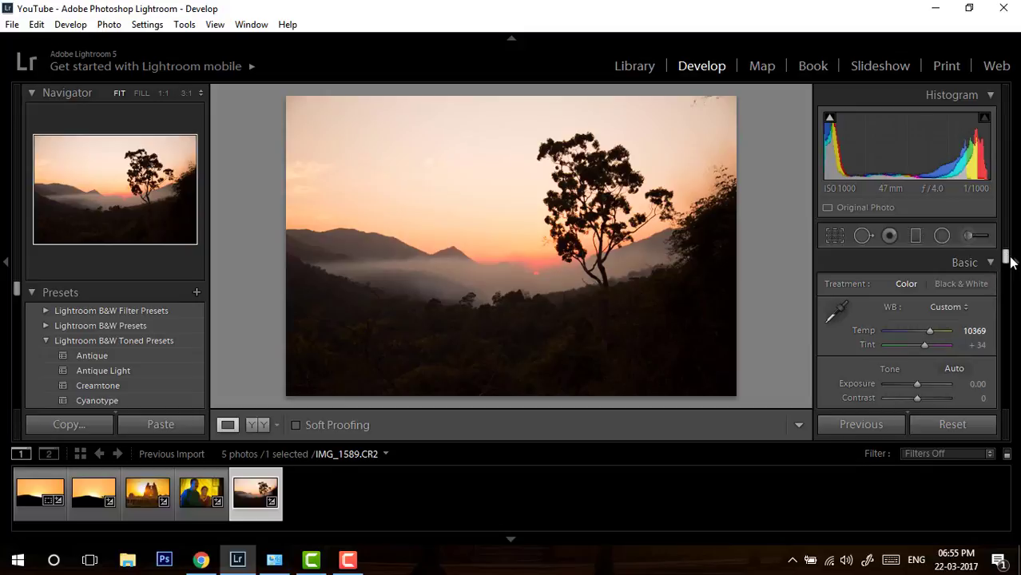
# Raise the valley sunset's Shadows in the Basic panel all the way to +100.
pyautogui.moveTo(1006, 260); pyautogui.dragTo(1006, 267)
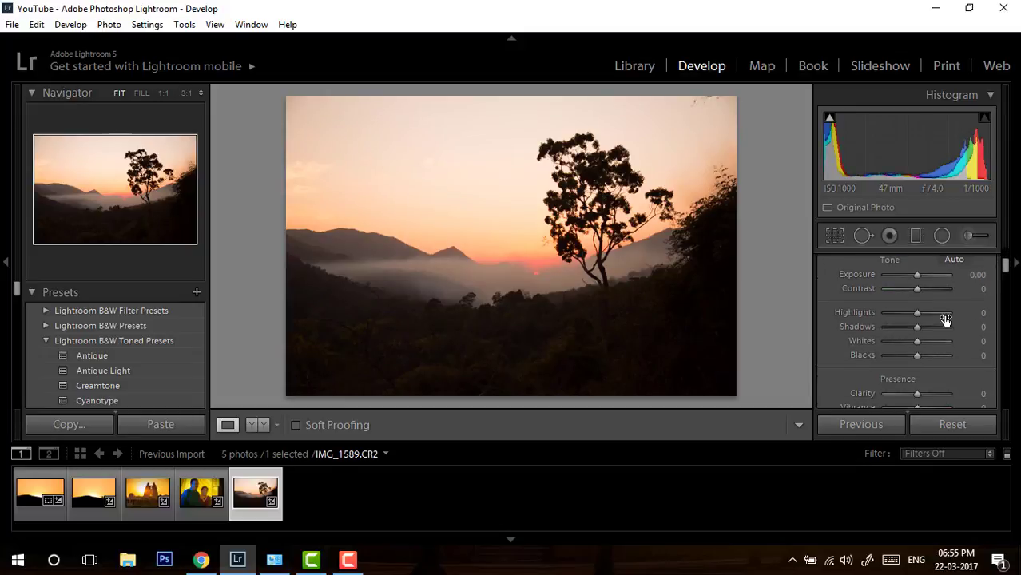
pyautogui.moveTo(917, 333); pyautogui.dragTo(865, 313)
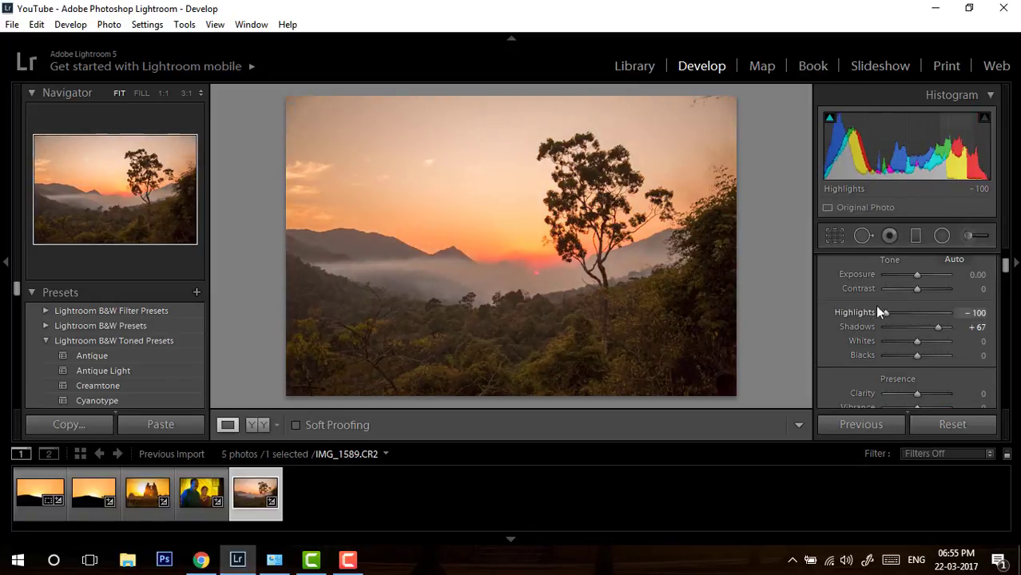
pyautogui.moveTo(936, 329); pyautogui.dragTo(952, 327)
pyautogui.click(1016, 263)
pyautogui.click(1012, 270)
# Darken the photo's Exposure to −0.60.
pyautogui.moveTo(1007, 271); pyautogui.dragTo(1008, 262)
pyautogui.moveTo(917, 330); pyautogui.dragTo(917, 330)
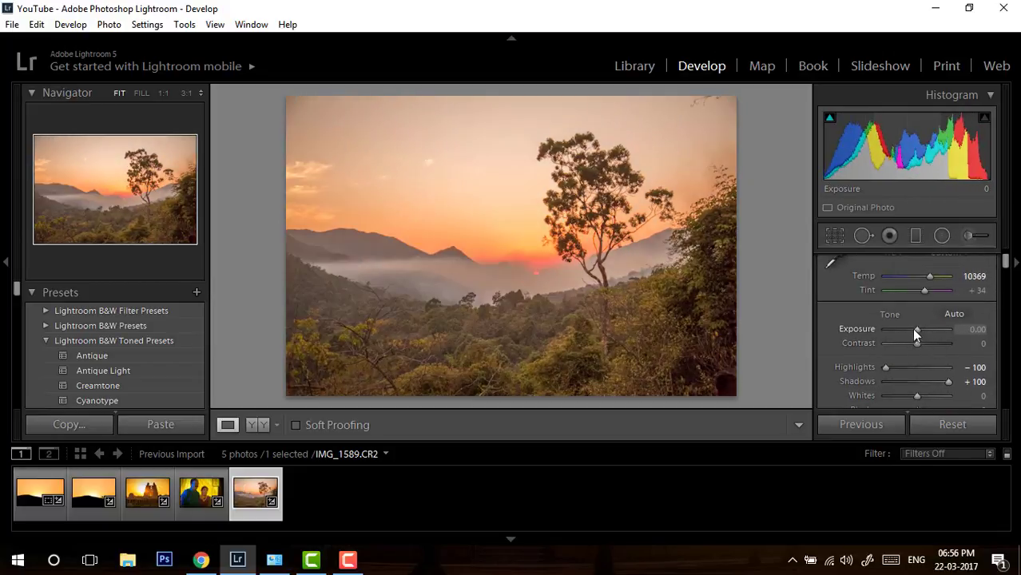
pyautogui.moveTo(912, 328); pyautogui.dragTo(912, 328)
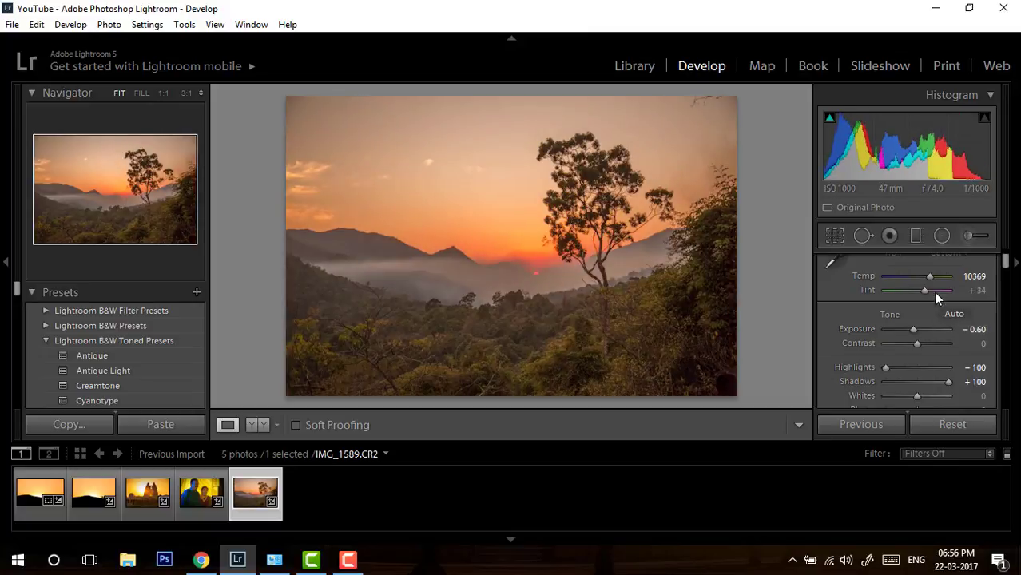
pyautogui.scroll(2, 999, 276)
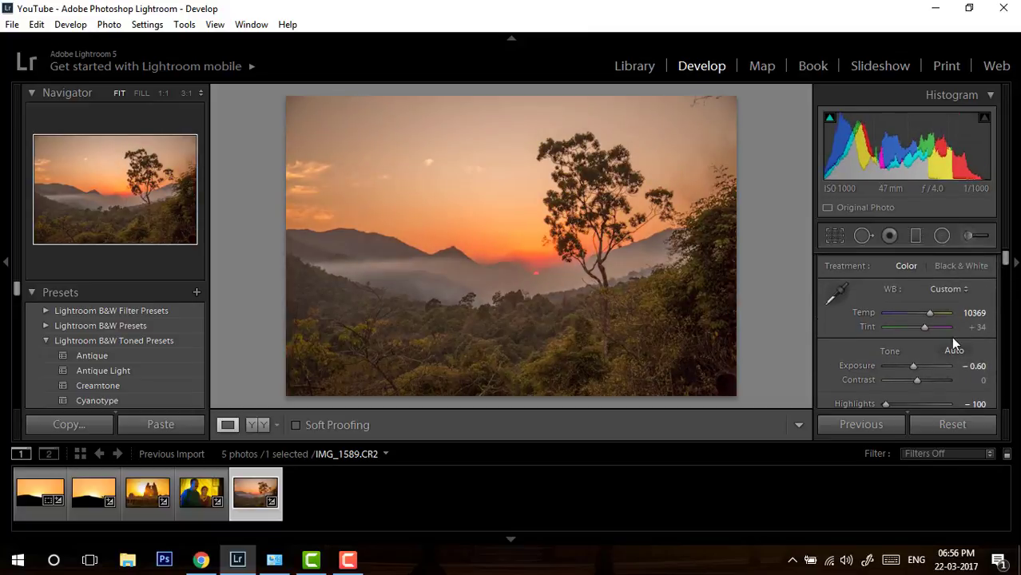
pyautogui.scroll(-2, 1005, 263)
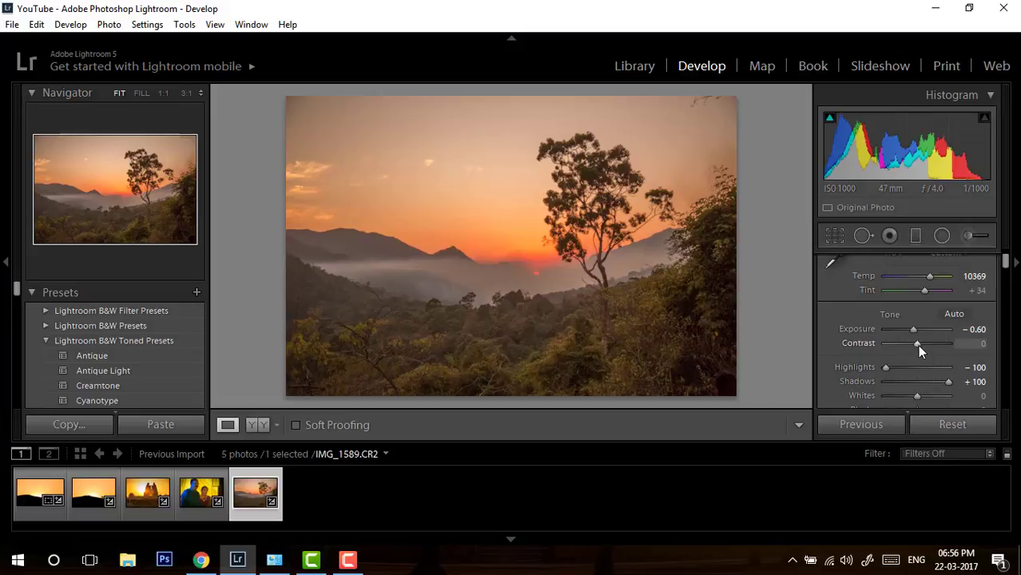
# Set Contrast +17, Whites +36, Blacks +12 and Vibrance +31.
pyautogui.moveTo(917, 344); pyautogui.dragTo(924, 349)
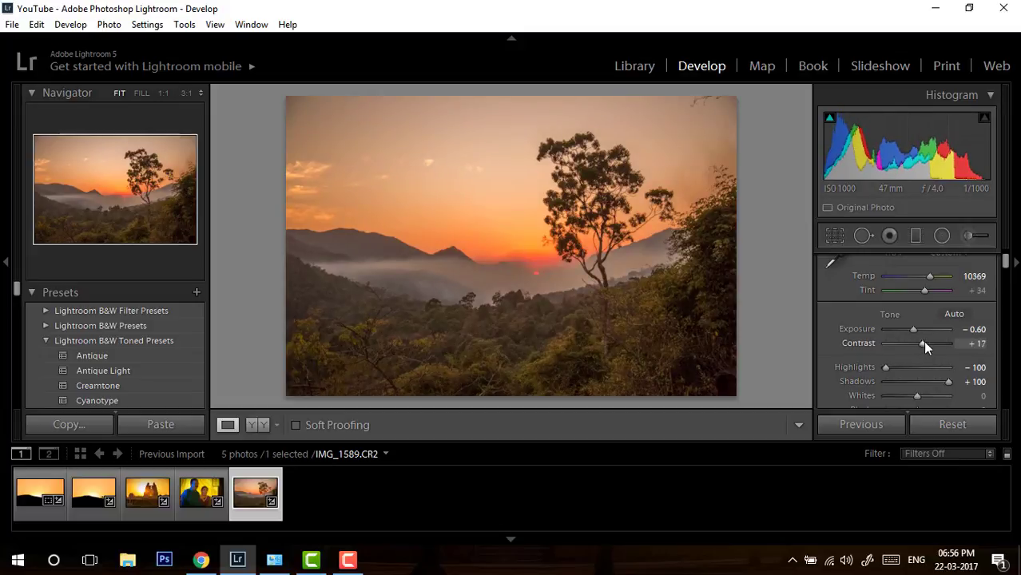
pyautogui.hotkey('ctrl', 'z')
pyautogui.moveTo(1012, 260); pyautogui.dragTo(1012, 269)
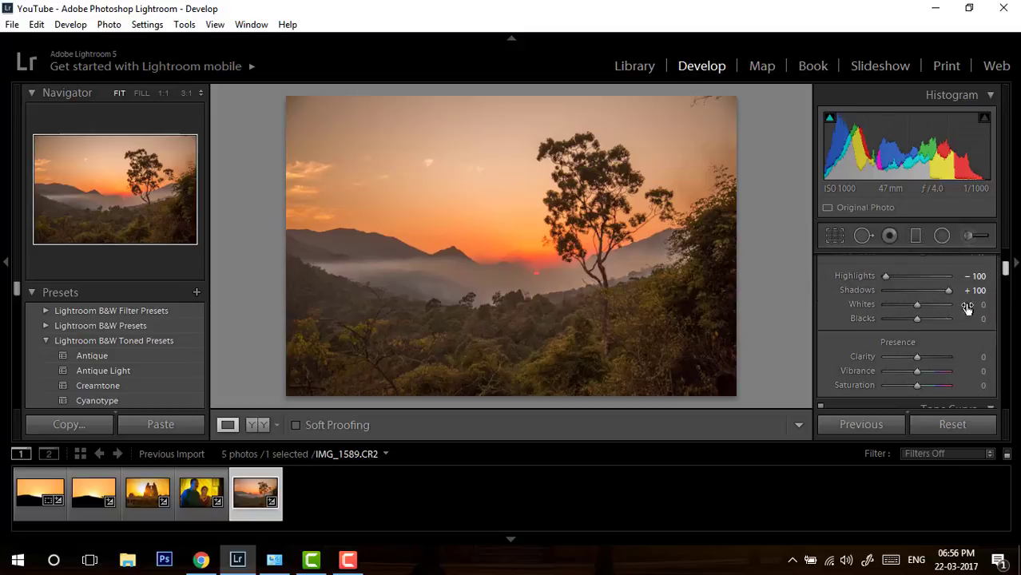
pyautogui.moveTo(917, 304)
pyautogui.mouseDown()
pyautogui.moveTo(928, 304)
pyautogui.moveTo(920, 319)
pyautogui.mouseUp()
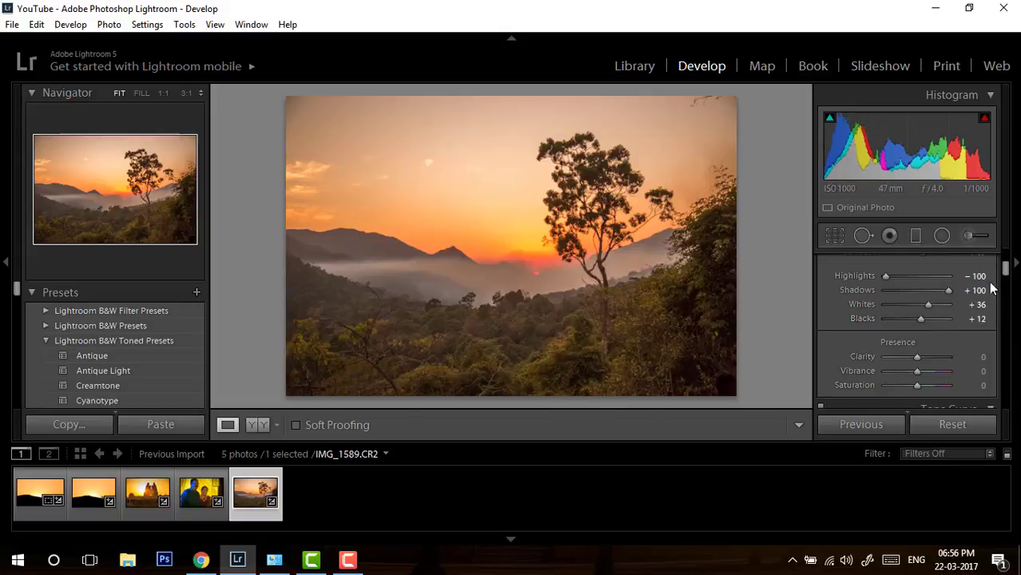
pyautogui.moveTo(924, 373); pyautogui.dragTo(925, 373)
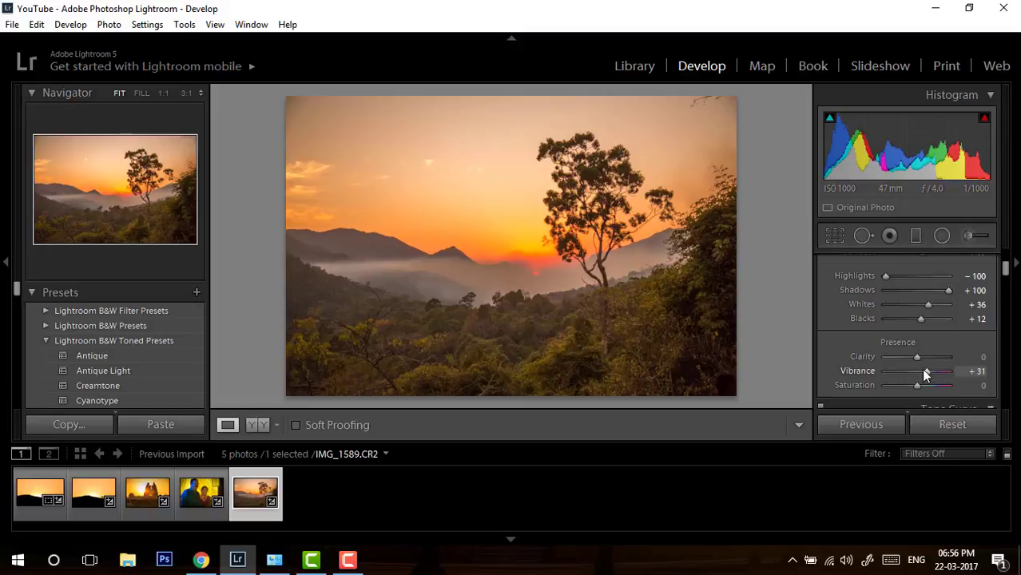
# Add a graduated filter across the sky that lowers exposure, cools temperature and removes magenta.
pyautogui.click(916, 238)
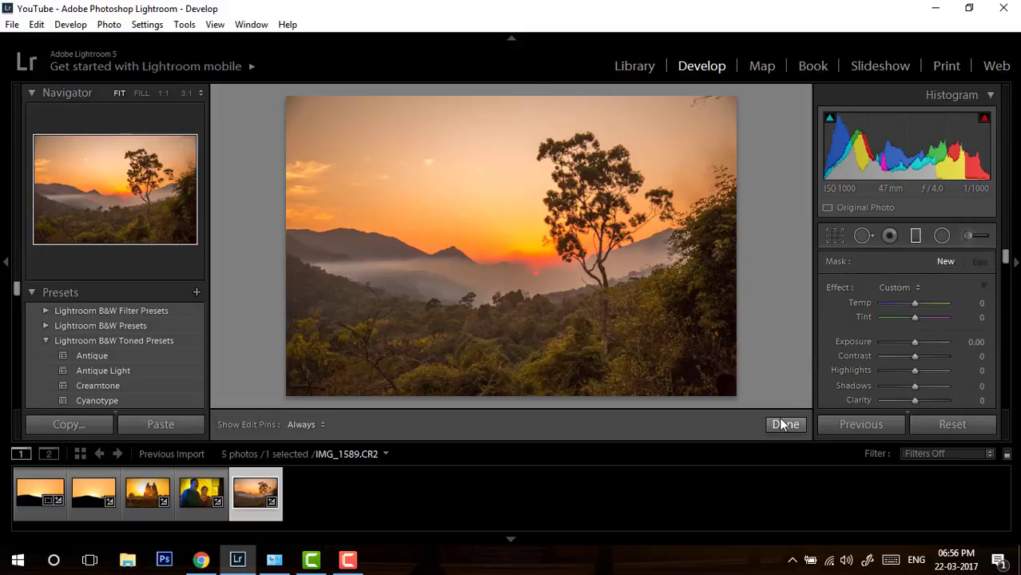
pyautogui.moveTo(495, 90); pyautogui.dragTo(506, 322)
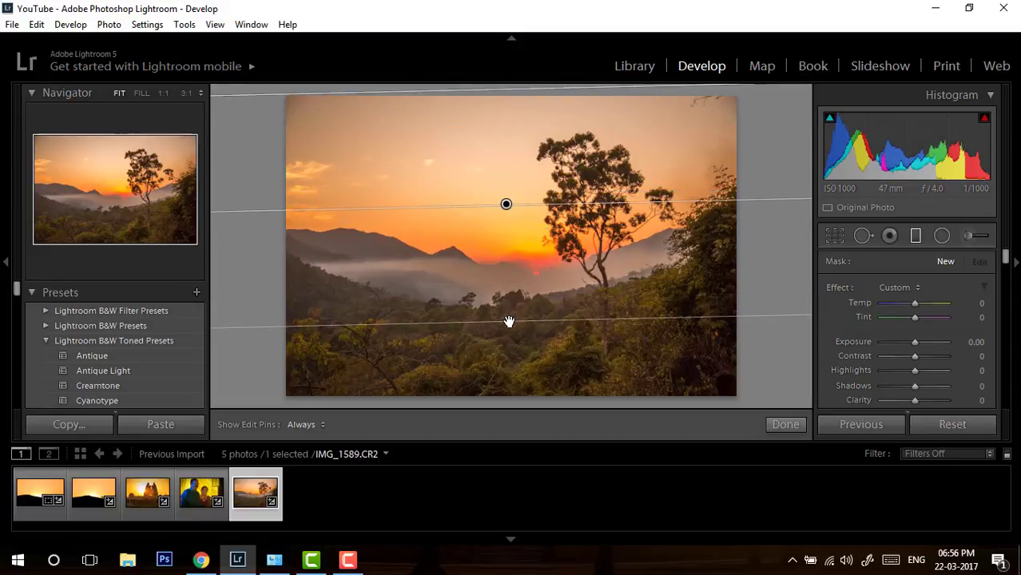
pyautogui.click(904, 342)
pyautogui.click(896, 299)
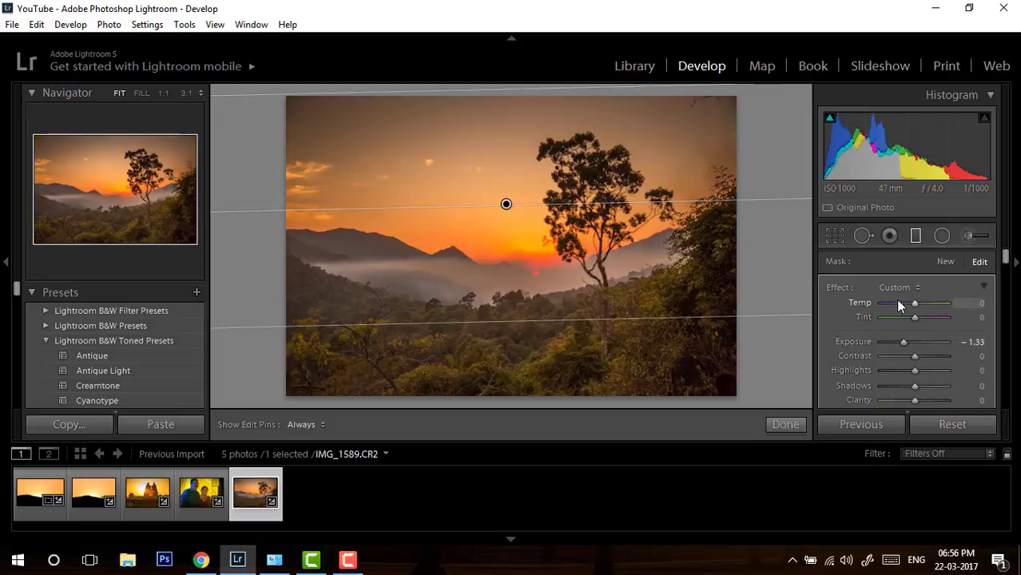
pyautogui.moveTo(896, 299)
pyautogui.mouseDown()
pyautogui.moveTo(884, 306)
pyautogui.moveTo(919, 317)
pyautogui.moveTo(888, 305)
pyautogui.mouseUp()
pyautogui.moveTo(920, 318); pyautogui.dragTo(900, 341)
pyautogui.moveTo(891, 303); pyautogui.dragTo(883, 305)
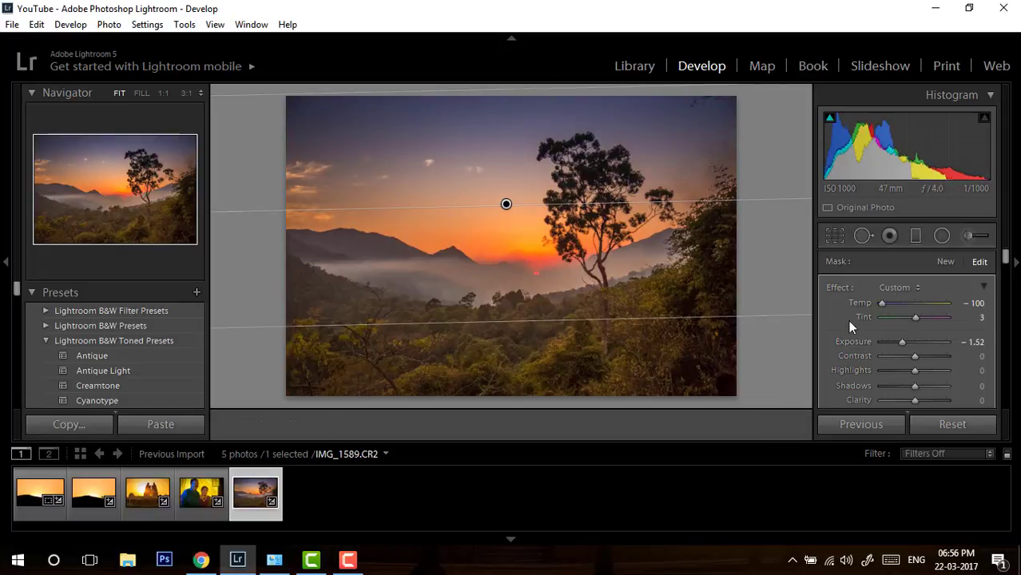
pyautogui.click(784, 424)
# Add a tilted foreground graduated filter with Exposure −1.33 and Temp 15.
pyautogui.click(916, 242)
pyautogui.moveTo(522, 395); pyautogui.dragTo(528, 254)
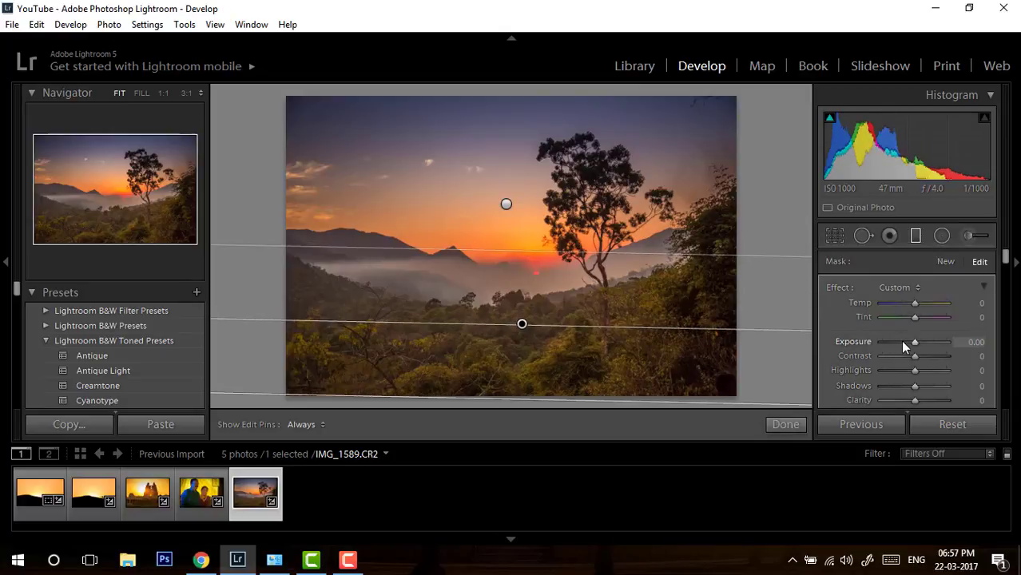
pyautogui.click(903, 342)
pyautogui.moveTo(903, 342); pyautogui.dragTo(901, 342)
pyautogui.moveTo(522, 324); pyautogui.dragTo(522, 331)
pyautogui.moveTo(736, 338); pyautogui.dragTo(738, 328)
pyautogui.moveTo(523, 331); pyautogui.dragTo(521, 339)
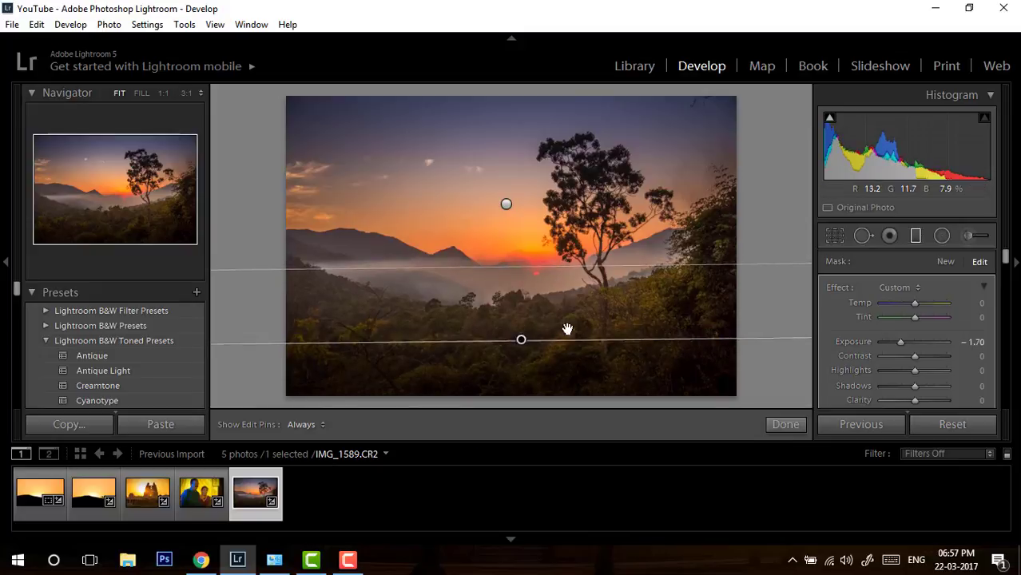
pyautogui.click(901, 344)
pyautogui.click(904, 342)
pyautogui.click(923, 303)
pyautogui.moveTo(923, 302); pyautogui.dragTo(918, 302)
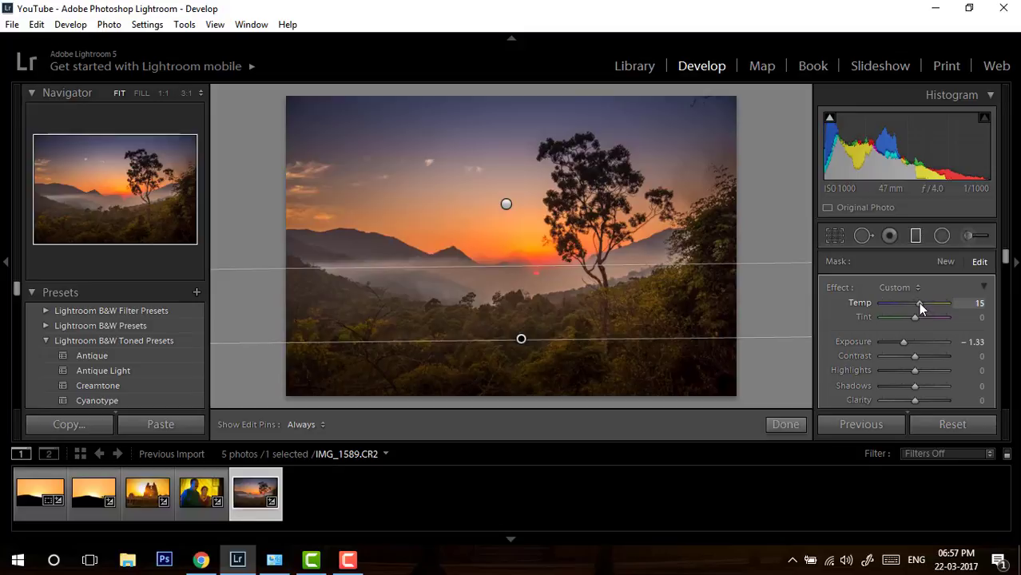
pyautogui.moveTo(521, 339); pyautogui.dragTo(510, 344)
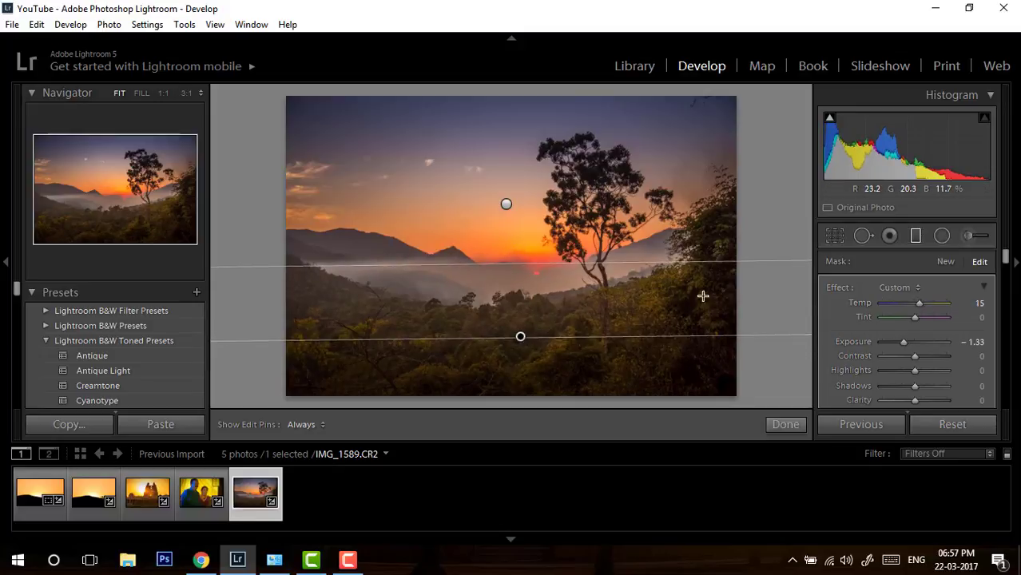
# Finish the graduated filters and set Detail Sharpening Amount to 70.
pyautogui.click(790, 427)
pyautogui.scroll(-2, 1006, 271)
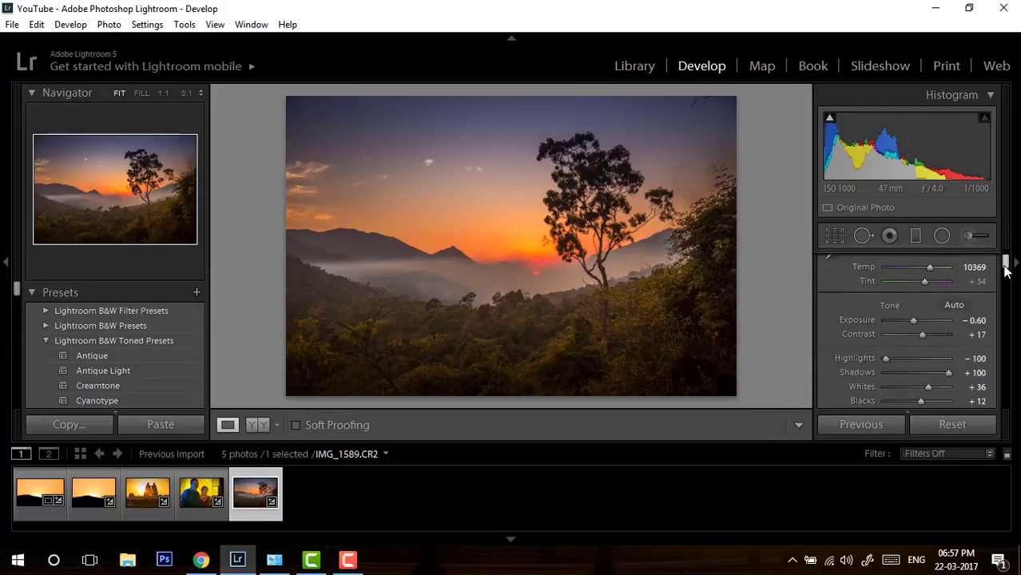
pyautogui.moveTo(1005, 270); pyautogui.dragTo(987, 342)
pyautogui.scroll(-3, 984, 337)
pyautogui.moveTo(894, 306); pyautogui.dragTo(914, 308)
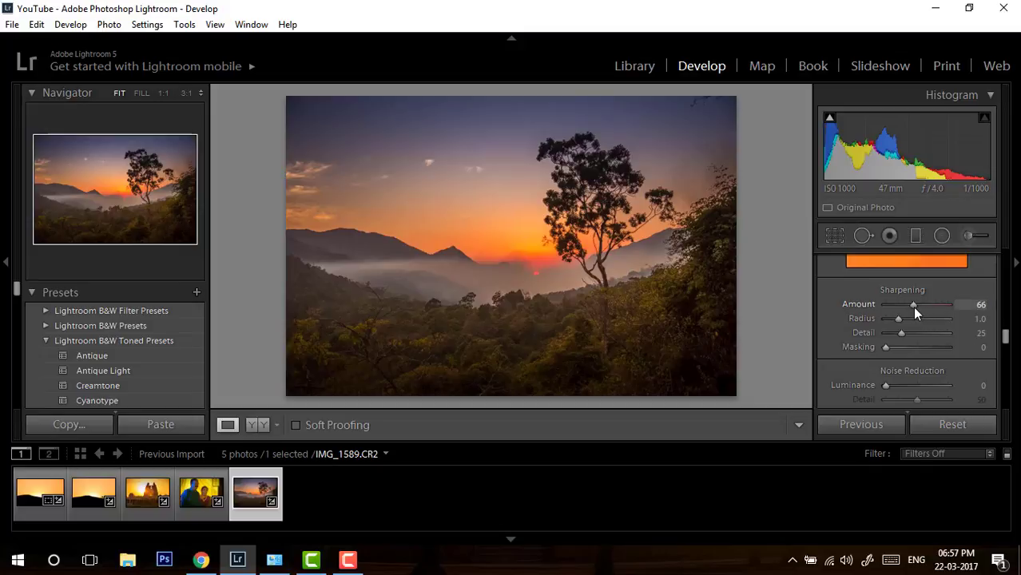
# Set Luminance noise reduction to 29 and Alt-preview Sharpening Masking to 68.
pyautogui.scroll(-2, 1004, 342)
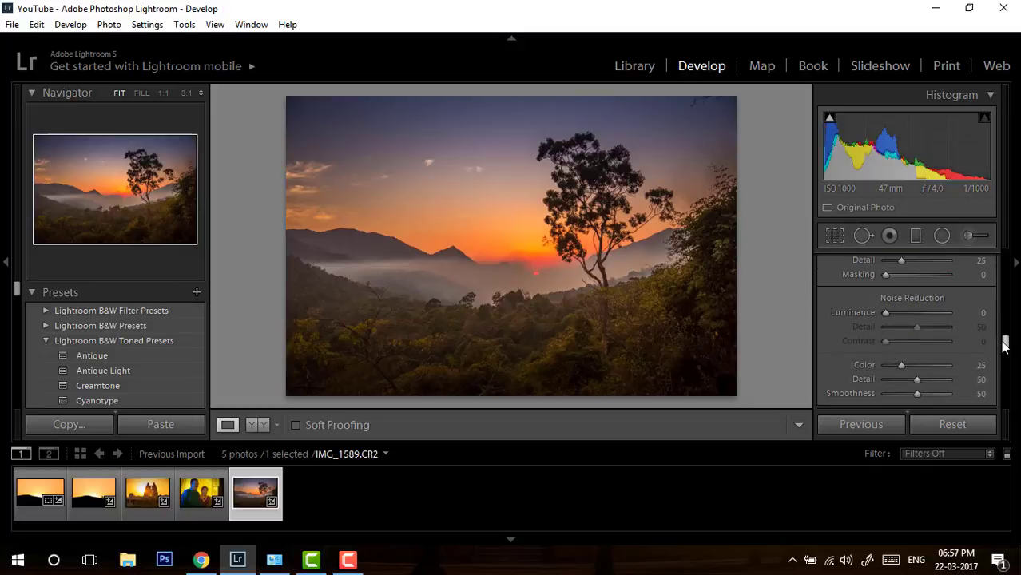
pyautogui.moveTo(886, 322); pyautogui.dragTo(904, 321)
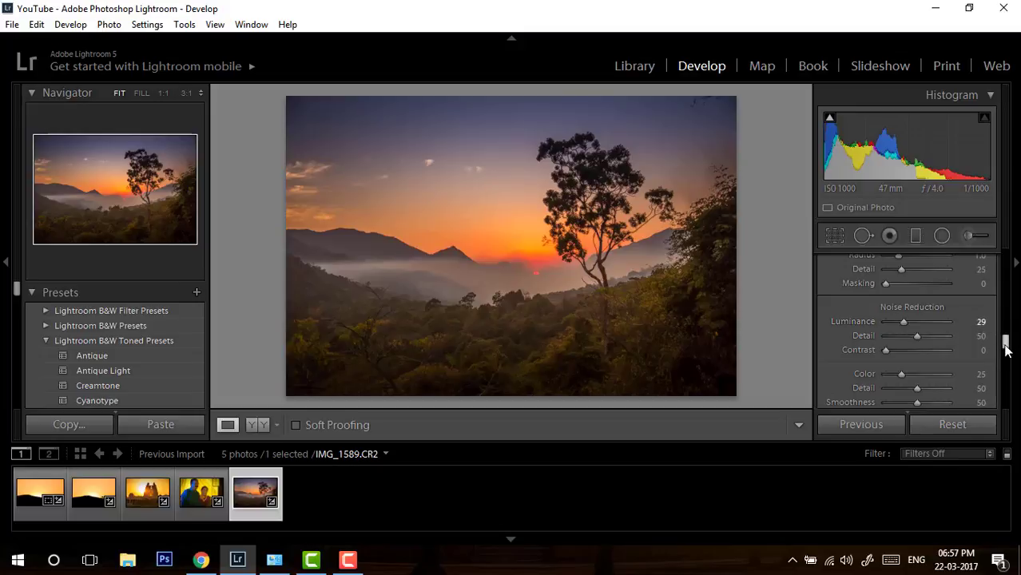
pyautogui.scroll(2, 1005, 342)
pyautogui.moveTo(882, 329); pyautogui.dragTo(928, 330)
pyautogui.press('alt')
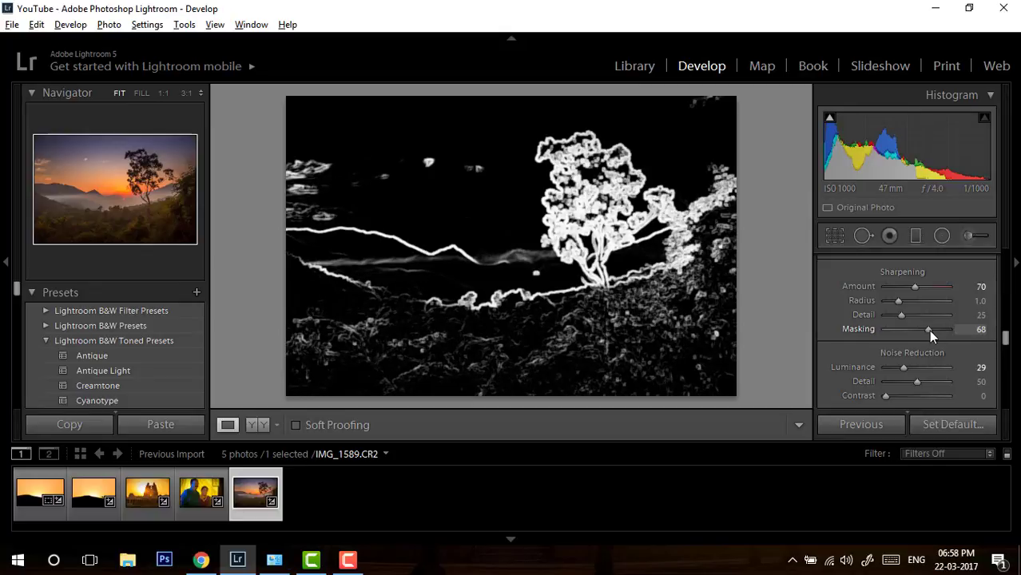
pyautogui.moveTo(928, 329); pyautogui.dragTo(932, 330)
pyautogui.moveTo(1001, 338); pyautogui.dragTo(1004, 357)
# Enable lens profile corrections, comparing with them off, and add a −26 post-crop vignette.
pyautogui.click(883, 307)
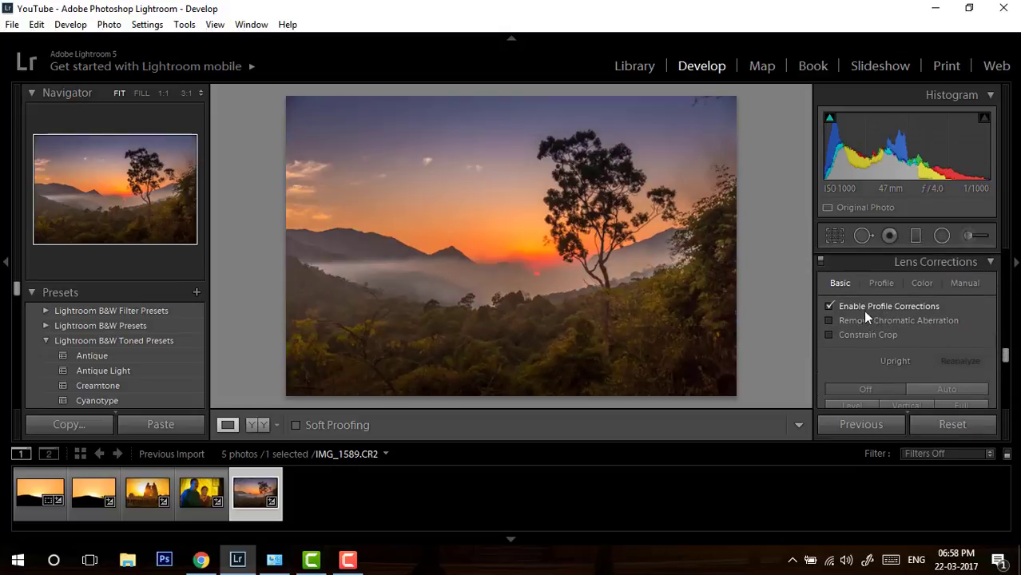
pyautogui.click(827, 306)
pyautogui.click(827, 306)
pyautogui.click(829, 305)
pyautogui.click(829, 305)
pyautogui.moveTo(1006, 357); pyautogui.dragTo(1006, 375)
pyautogui.click(907, 373)
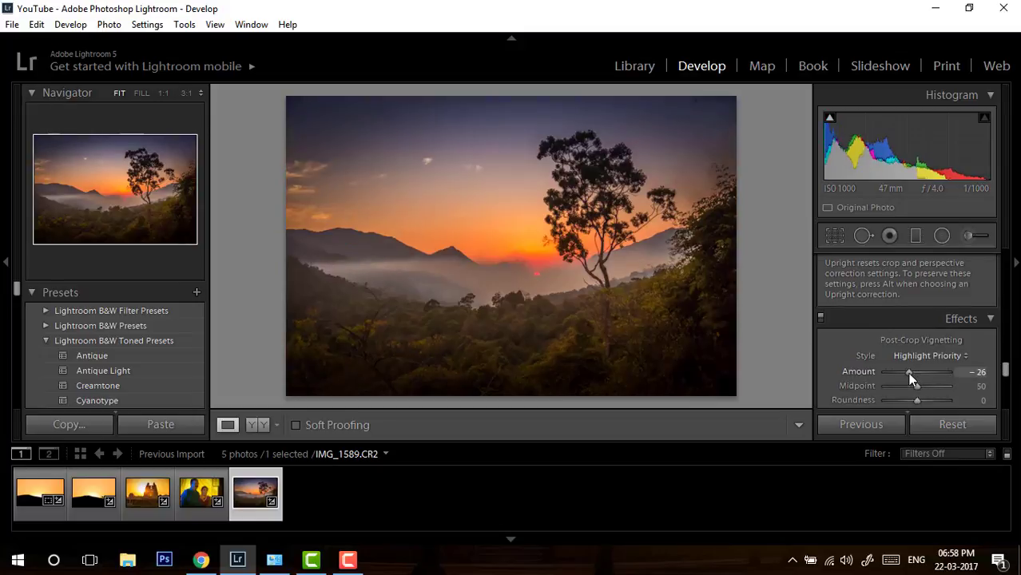
# Draw three radial filters around the sunset glow that raise exposure and clarity.
pyautogui.click(943, 236)
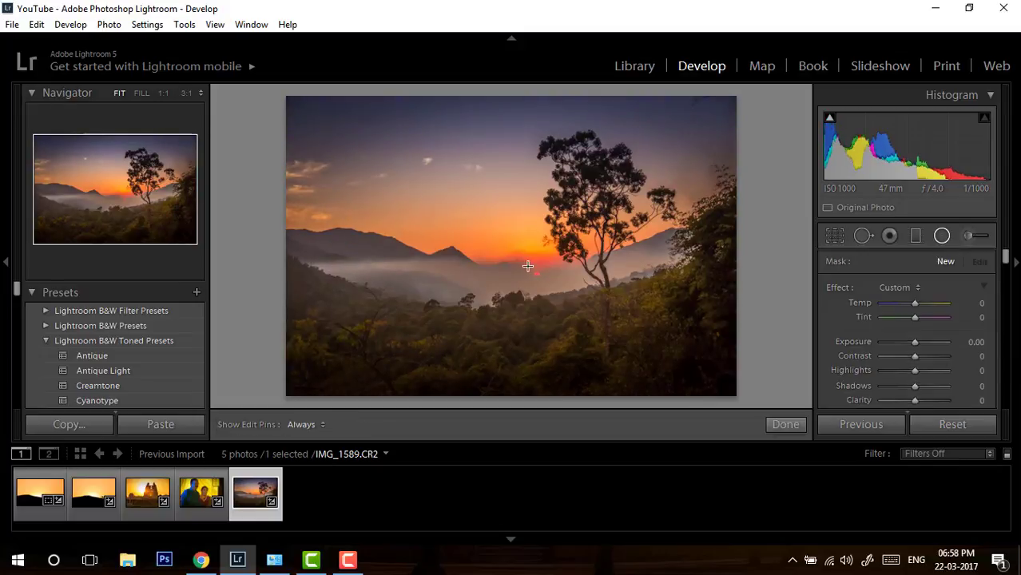
pyautogui.moveTo(536, 274)
pyautogui.mouseDown()
pyautogui.moveTo(654, 312)
pyautogui.moveTo(670, 327)
pyautogui.mouseUp()
pyautogui.moveTo(916, 342); pyautogui.dragTo(919, 345)
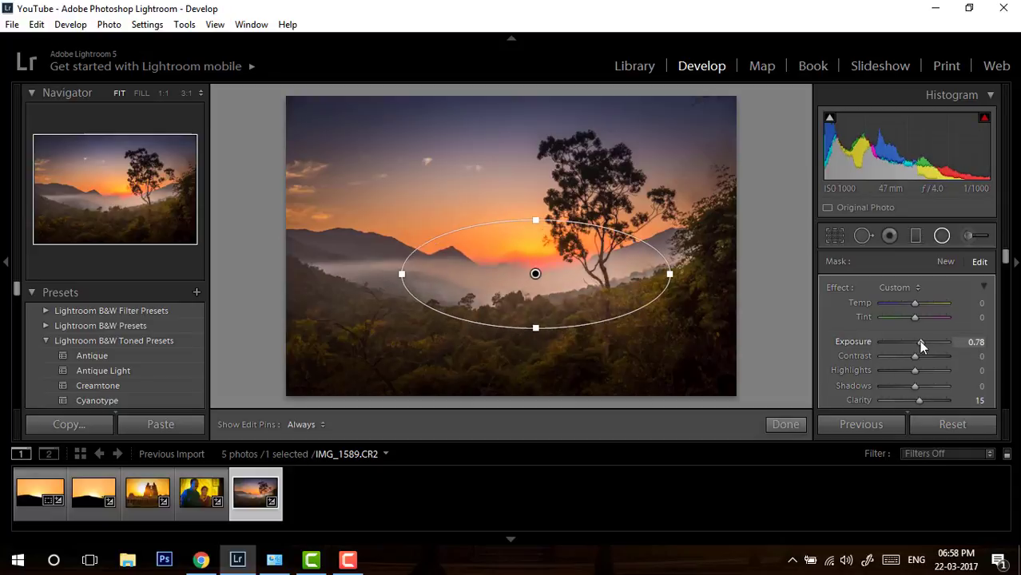
pyautogui.moveTo(417, 273); pyautogui.dragTo(336, 247)
pyautogui.moveTo(919, 345); pyautogui.dragTo(923, 347)
pyautogui.moveTo(383, 272); pyautogui.dragTo(361, 270)
pyautogui.moveTo(648, 294); pyautogui.dragTo(734, 272)
pyautogui.click(786, 425)
# Compare the original and edited valley photo with the backslash before/after toggle.
pyautogui.press('\\')
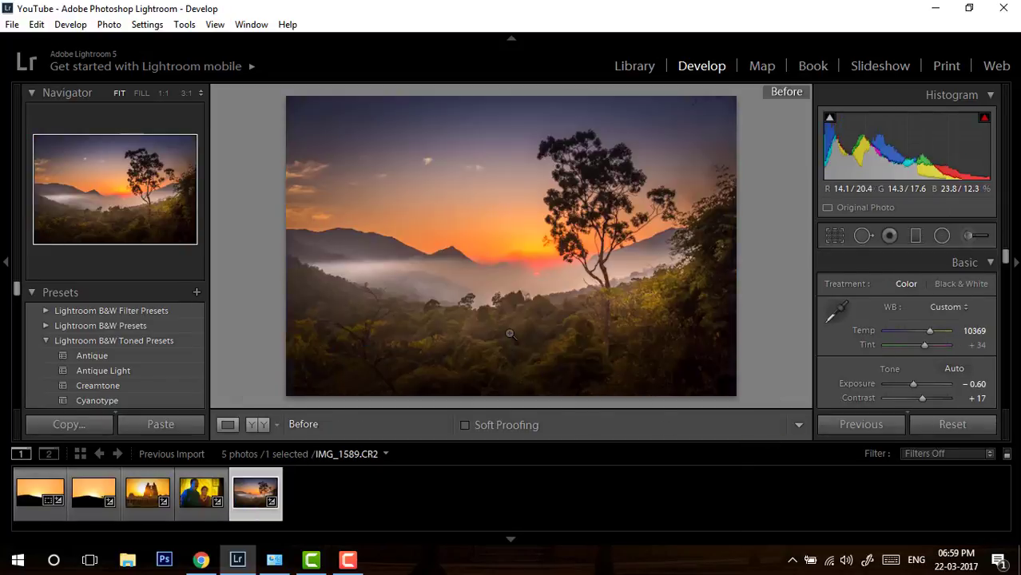
pyautogui.press('\\')
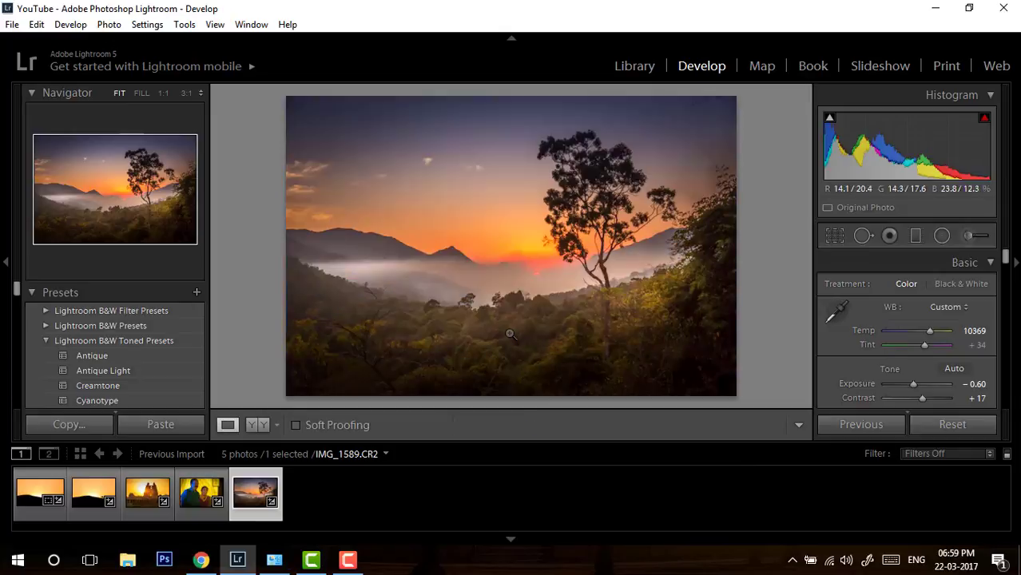
pyautogui.press('\\')
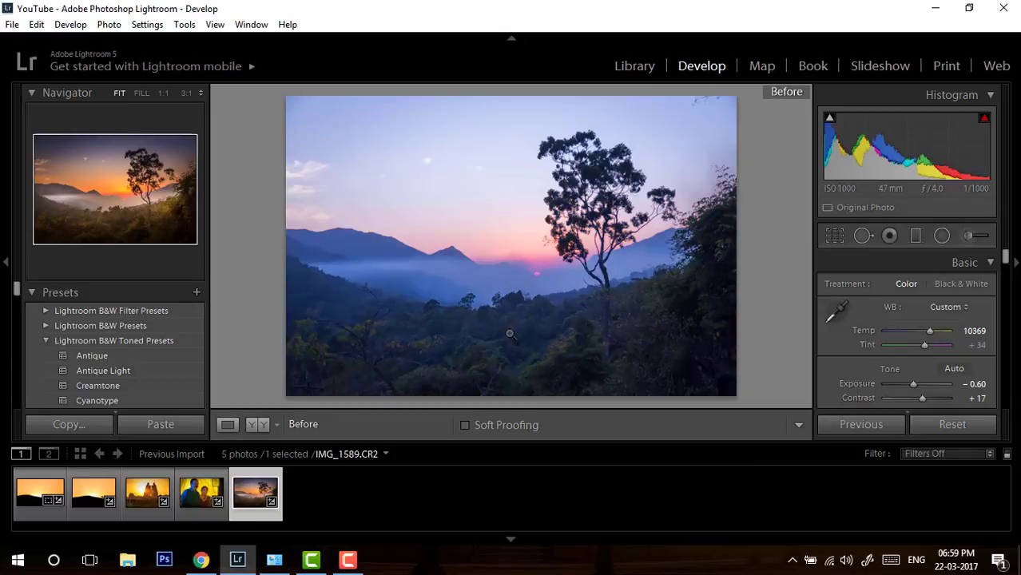
pyautogui.press('\\')
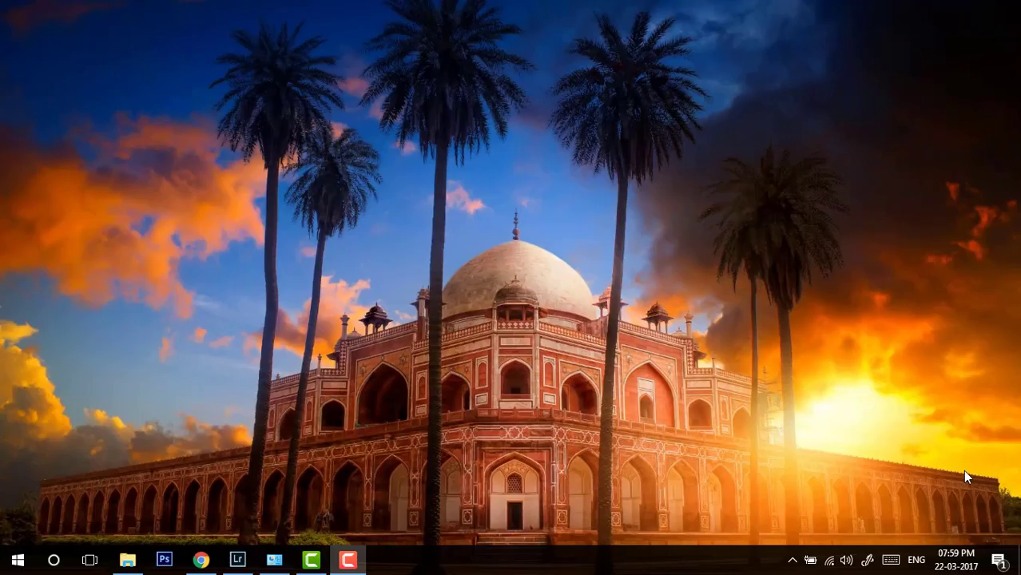